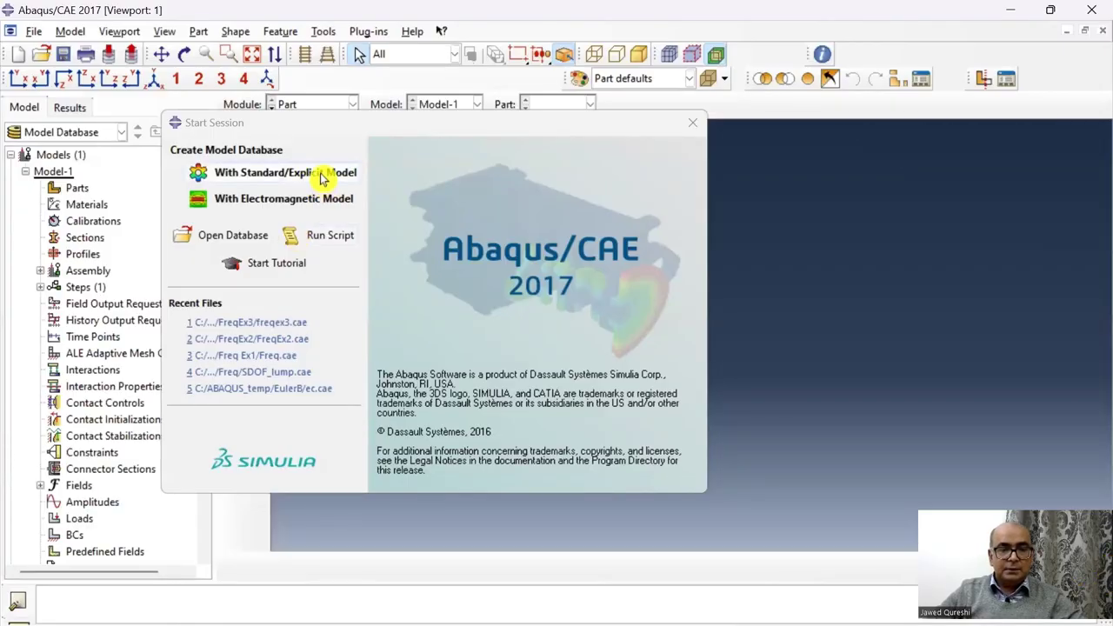
# - Start a Standard/Explicit model and create a 3D deformable planar wire part 'Beam', approximate size 10
pyautogui.click(323, 174)
pyautogui.doubleClick(76, 189)
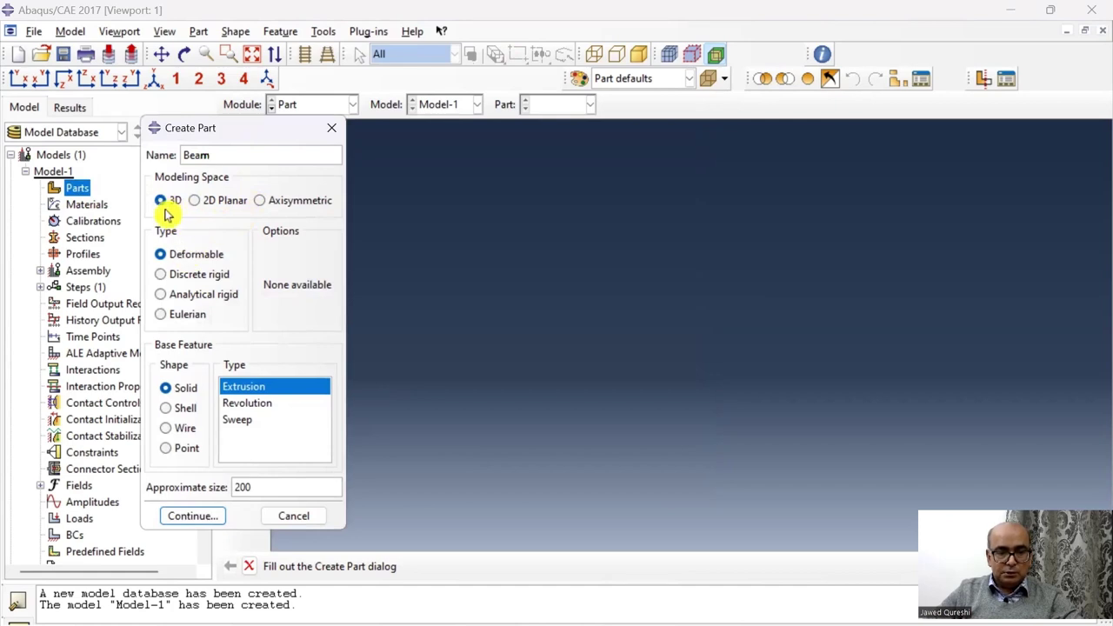
pyautogui.click(173, 430)
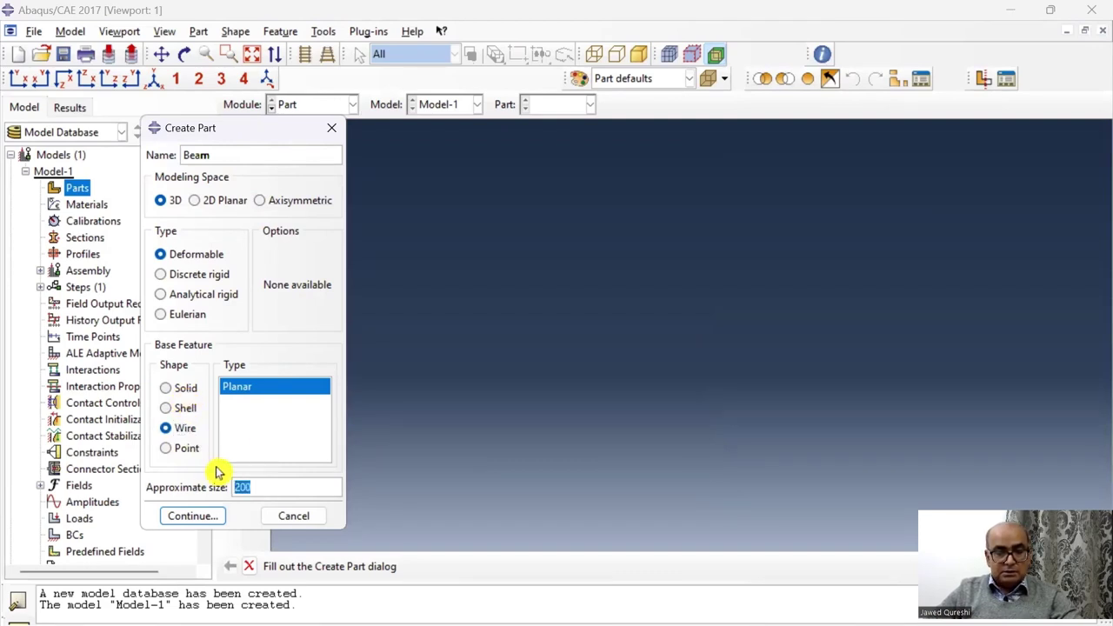
pyautogui.click(190, 517)
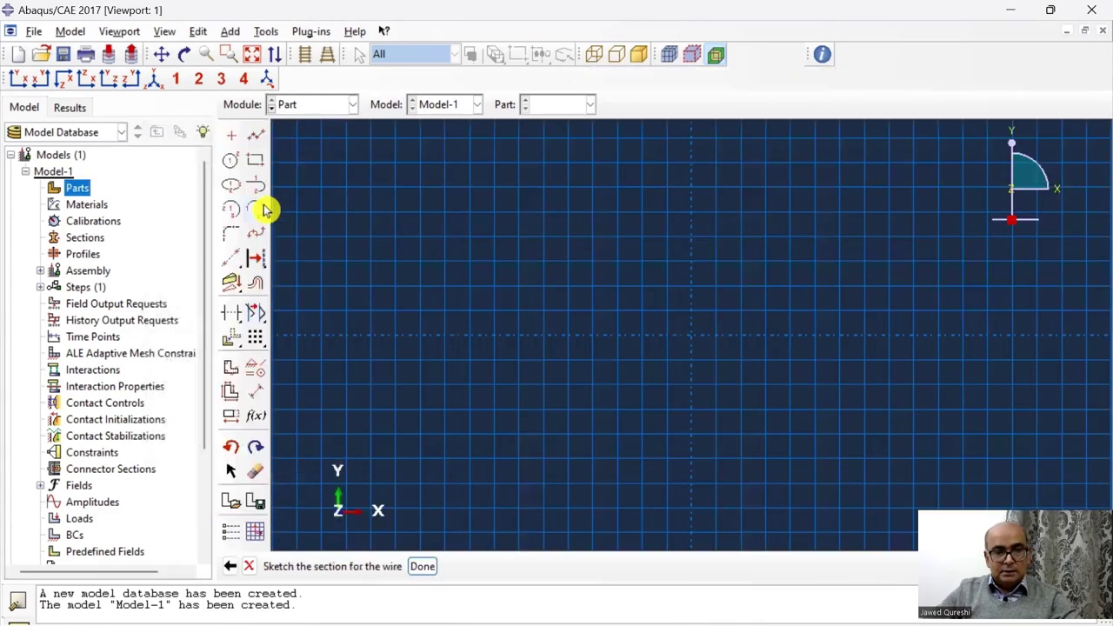
# - Sketch a single horizontal line for the beam
pyautogui.click(256, 136)
pyautogui.click(397, 285)
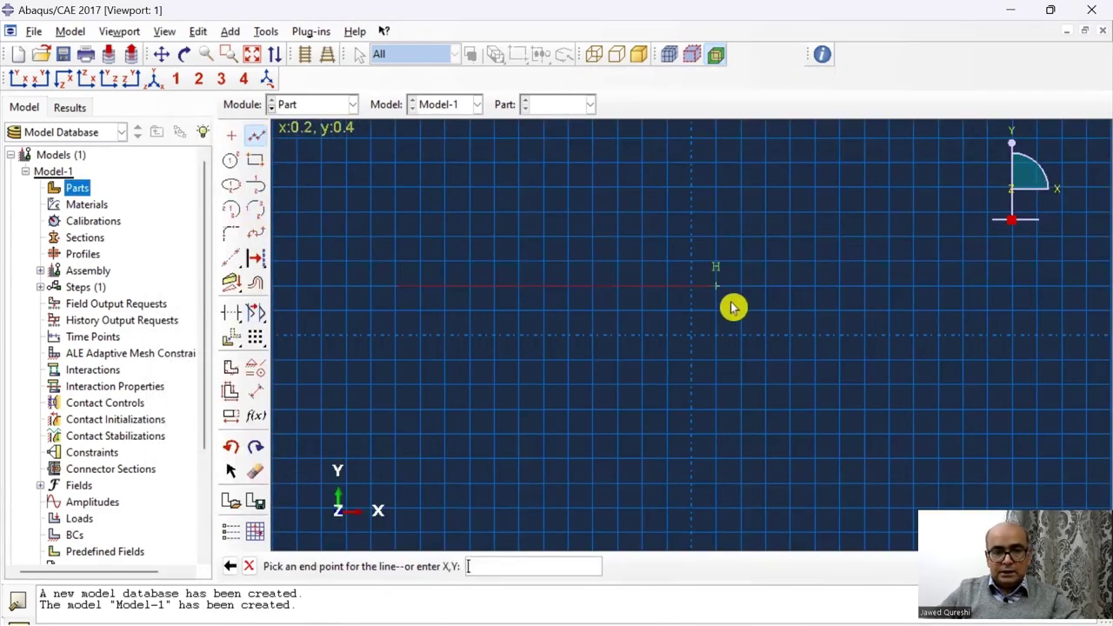
pyautogui.click(821, 287)
pyautogui.rightClick(821, 340)
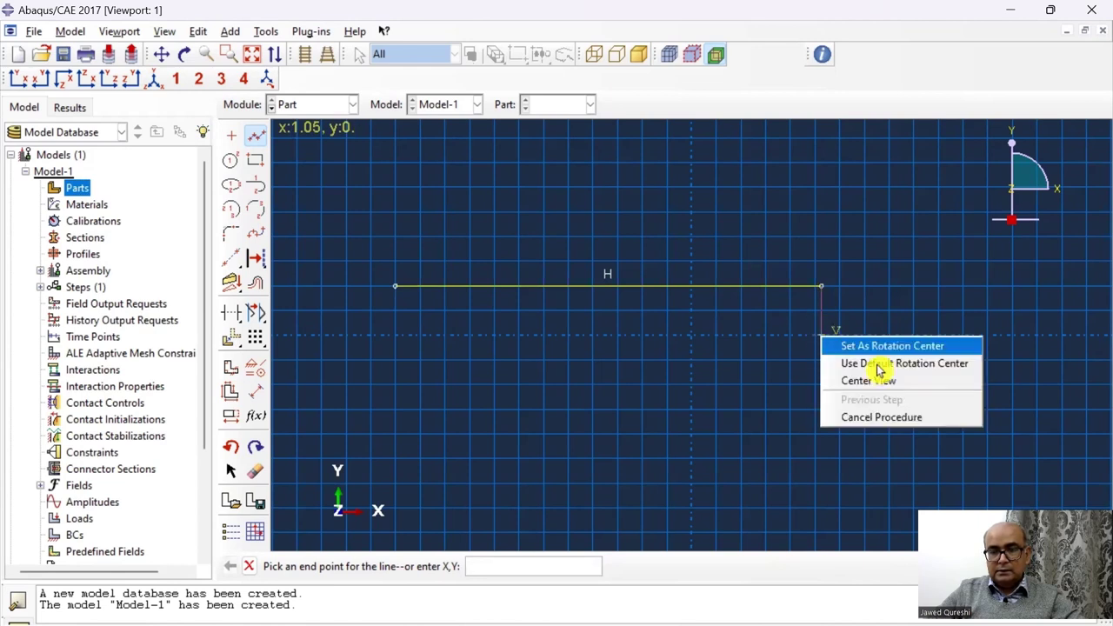
pyautogui.click(910, 416)
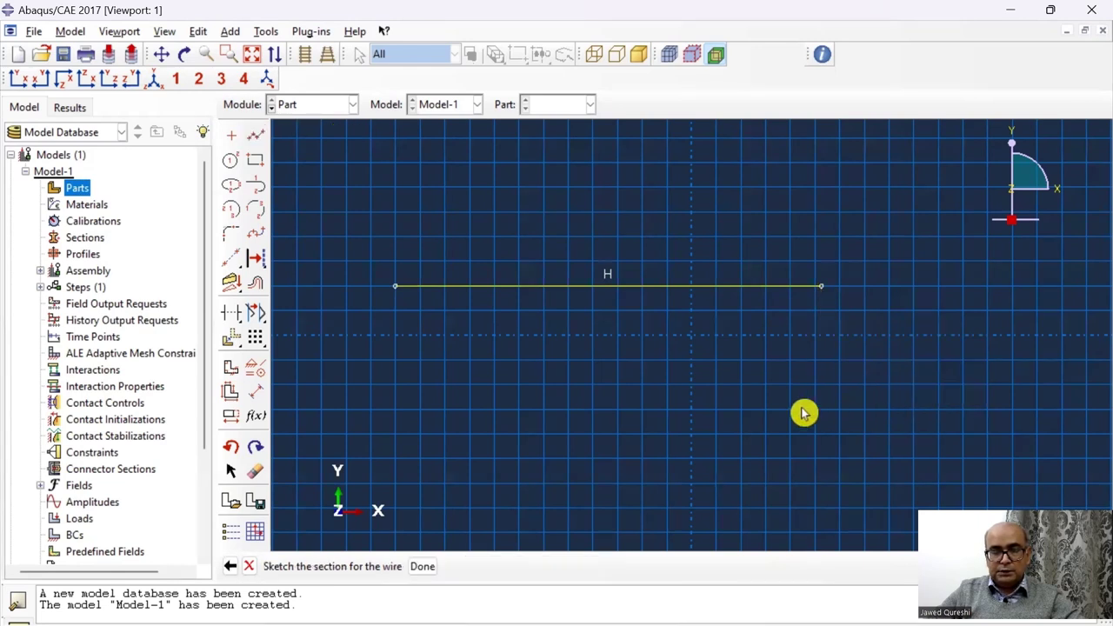
# - Dimension the line to a length of 4 and finish the Beam sketch
pyautogui.click(255, 392)
pyautogui.click(568, 287)
pyautogui.click(583, 404)
pyautogui.write('4')
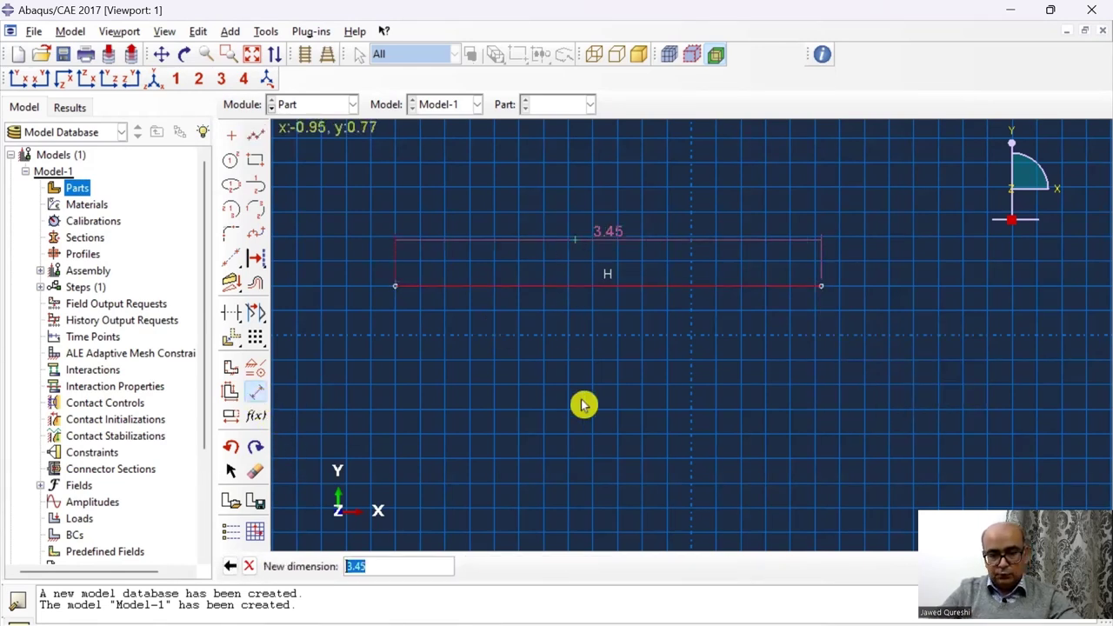
pyautogui.press('Return')
pyautogui.rightClick(457, 363)
pyautogui.click(514, 447)
pyautogui.click(423, 566)
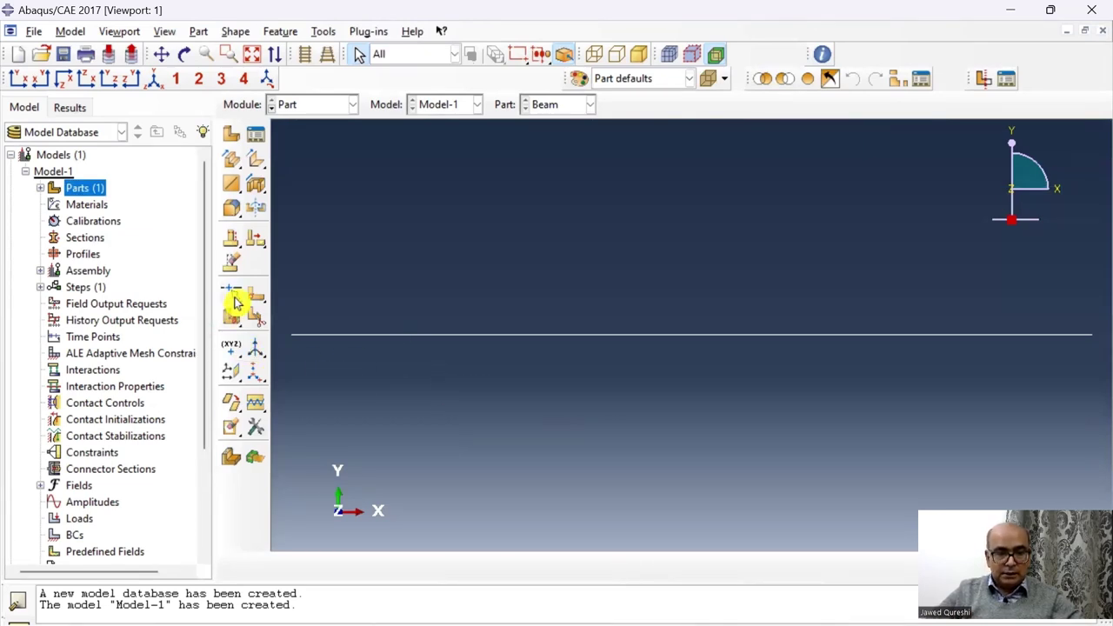
# - Partition the Beam edge by parameter at 0.5, splitting it at the midpoint
pyautogui.moveTo(235, 302); pyautogui.dragTo(253, 302)
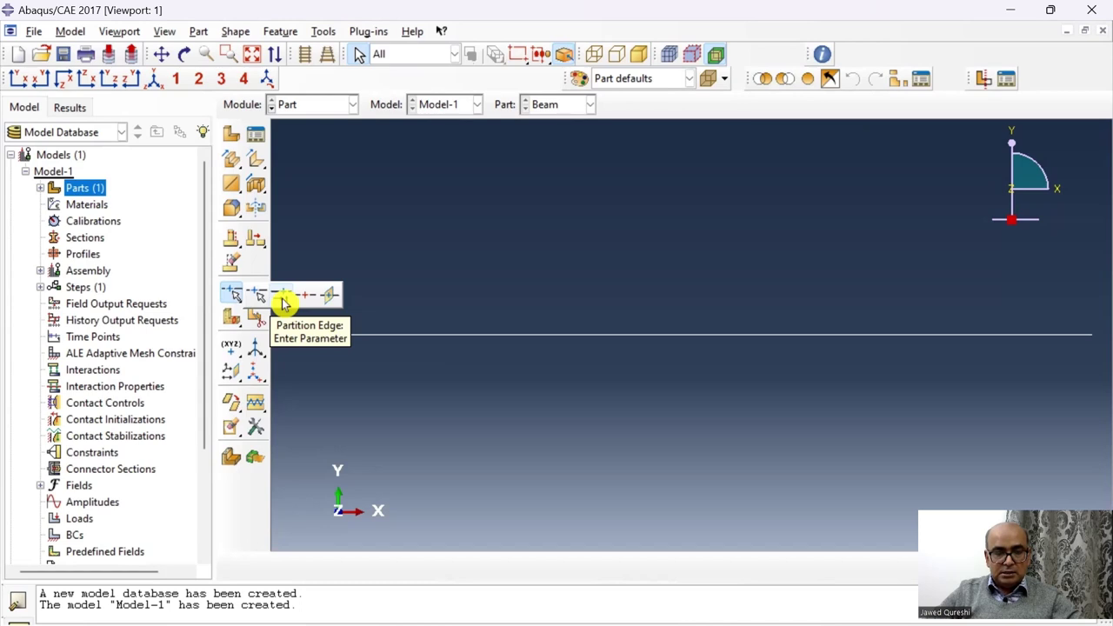
pyautogui.click(283, 303)
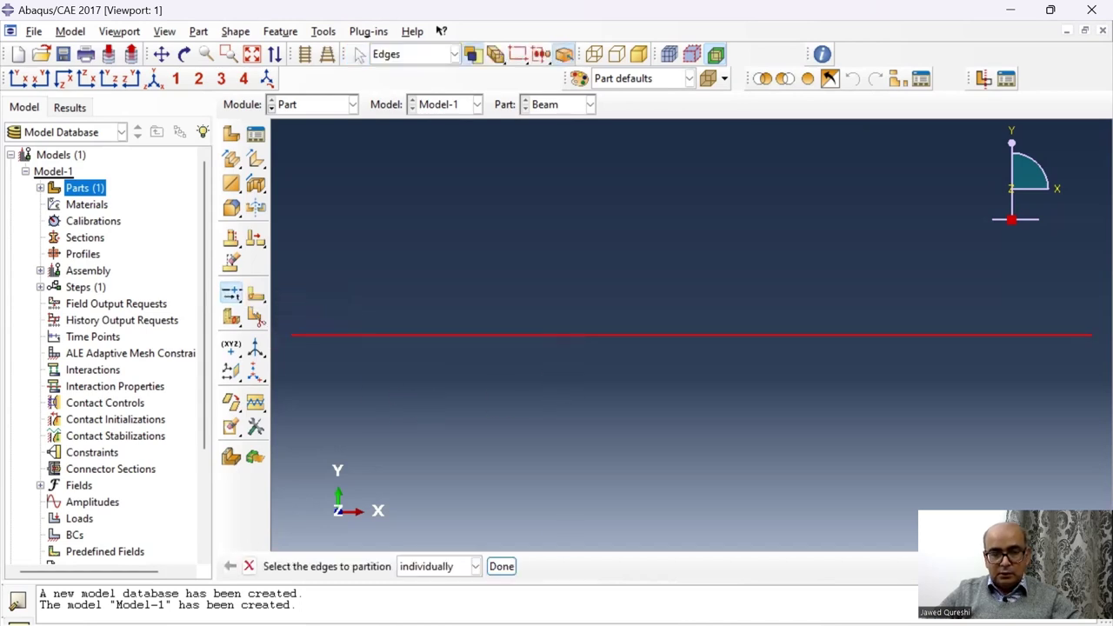
pyautogui.click(501, 566)
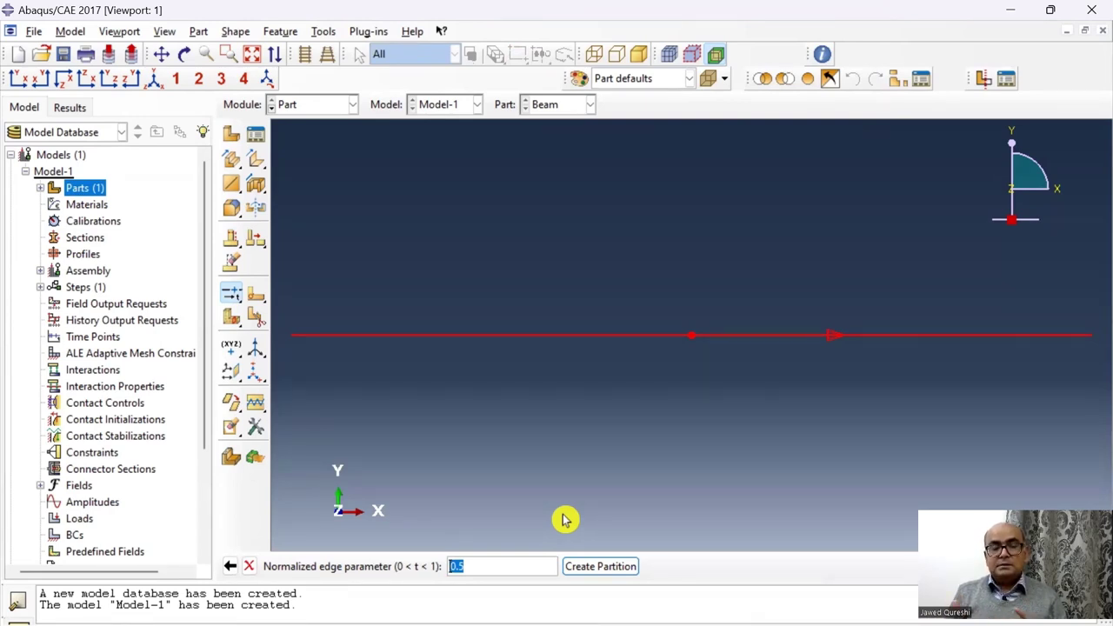
pyautogui.click(600, 566)
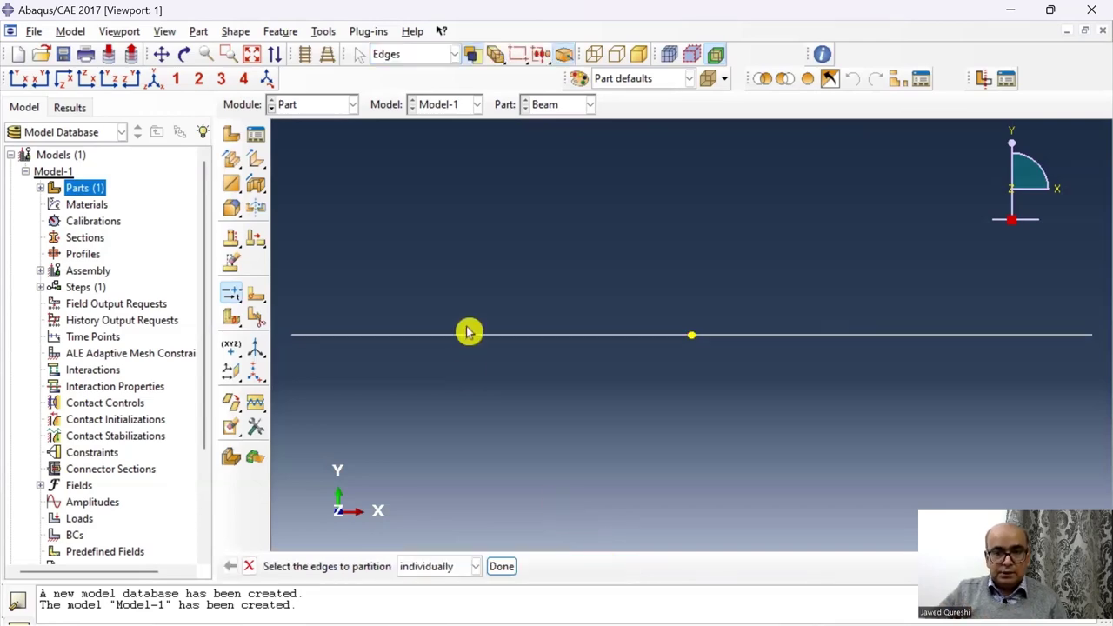
pyautogui.click(503, 566)
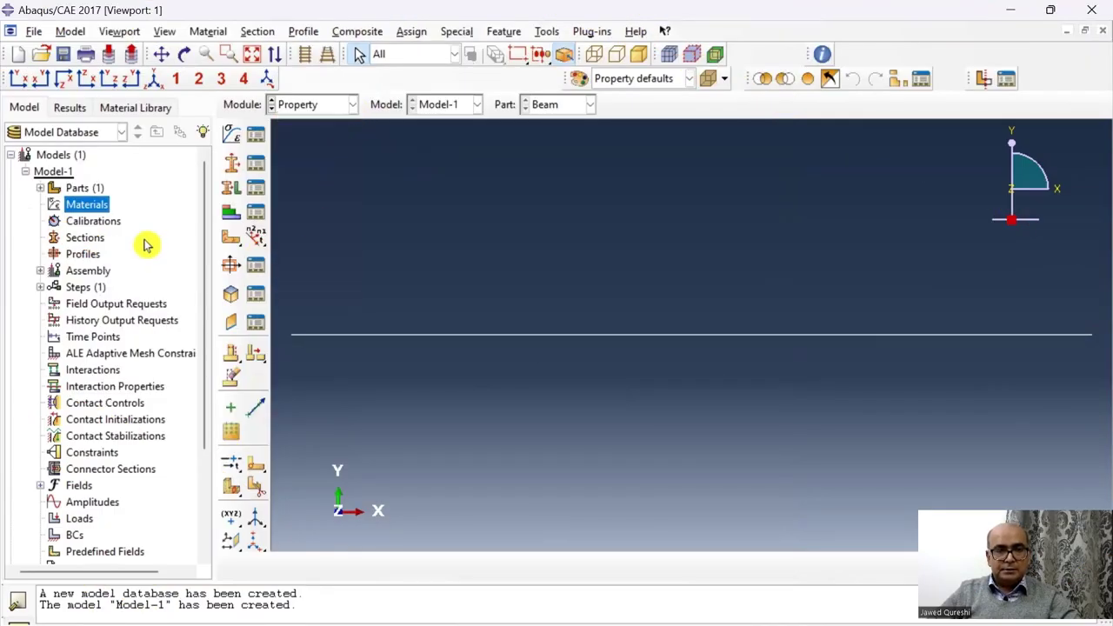
# - Define material STEEL with elastic modulus 200e9, Poisson's ratio 0.3, and a Density behaviour
pyautogui.doubleClick(85, 206)
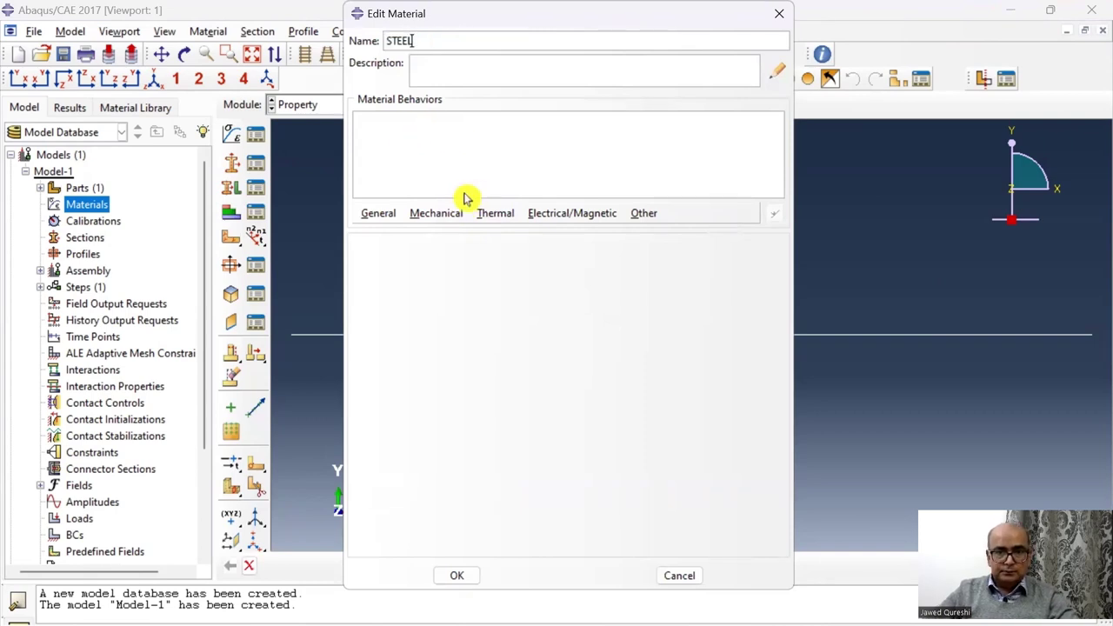
pyautogui.click(445, 212)
pyautogui.moveTo(564, 233)
pyautogui.click(703, 236)
pyautogui.write('2')
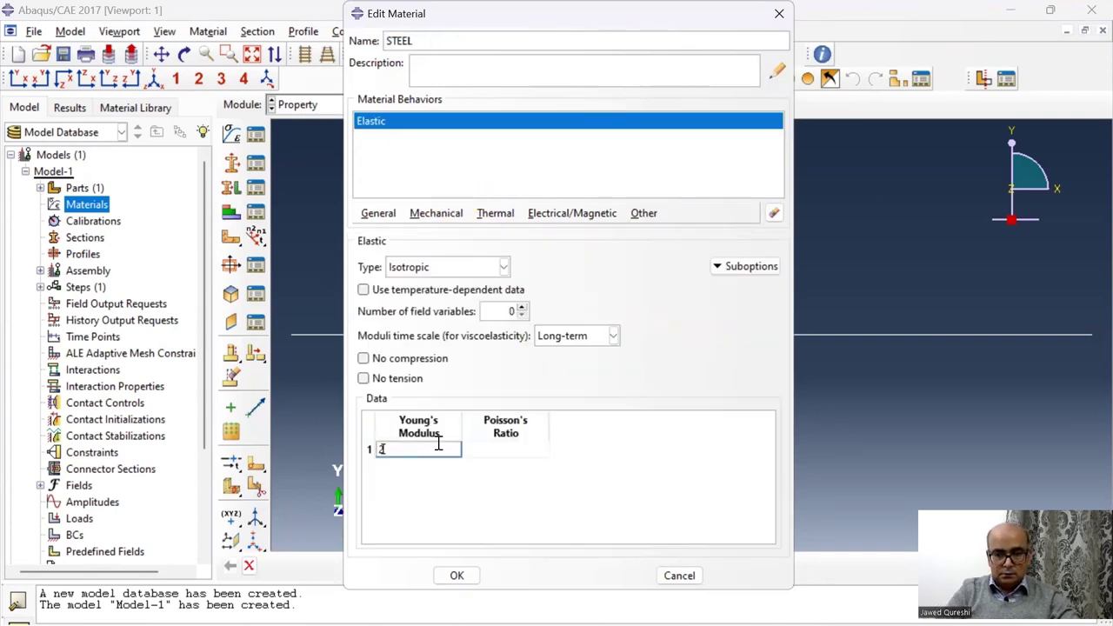
pyautogui.write('00e9')
pyautogui.click(534, 449)
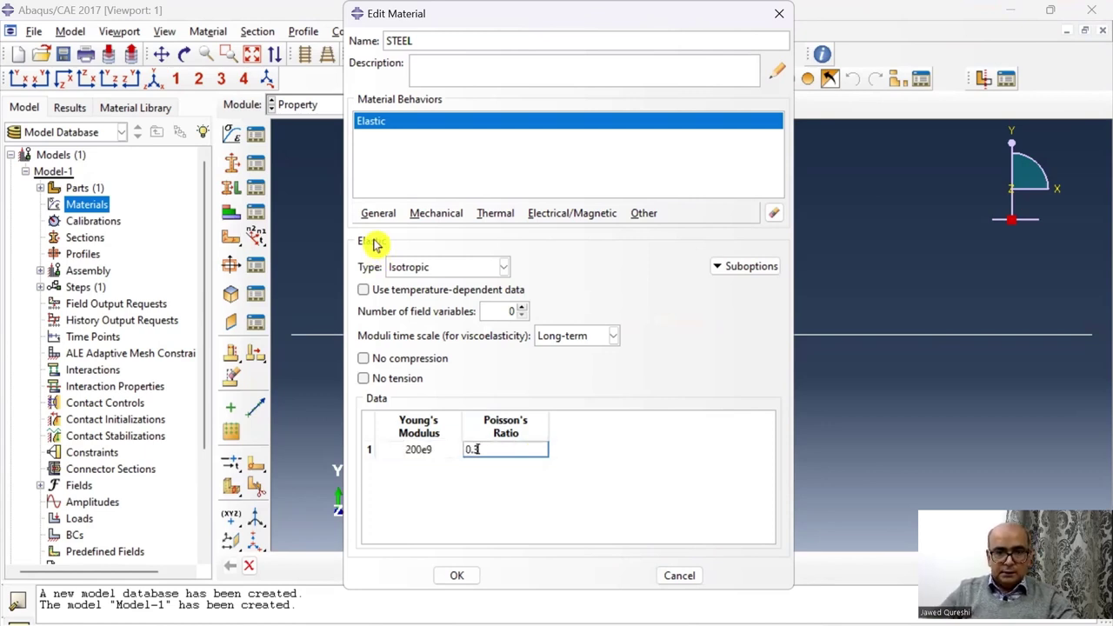
pyautogui.click(380, 214)
pyautogui.click(395, 230)
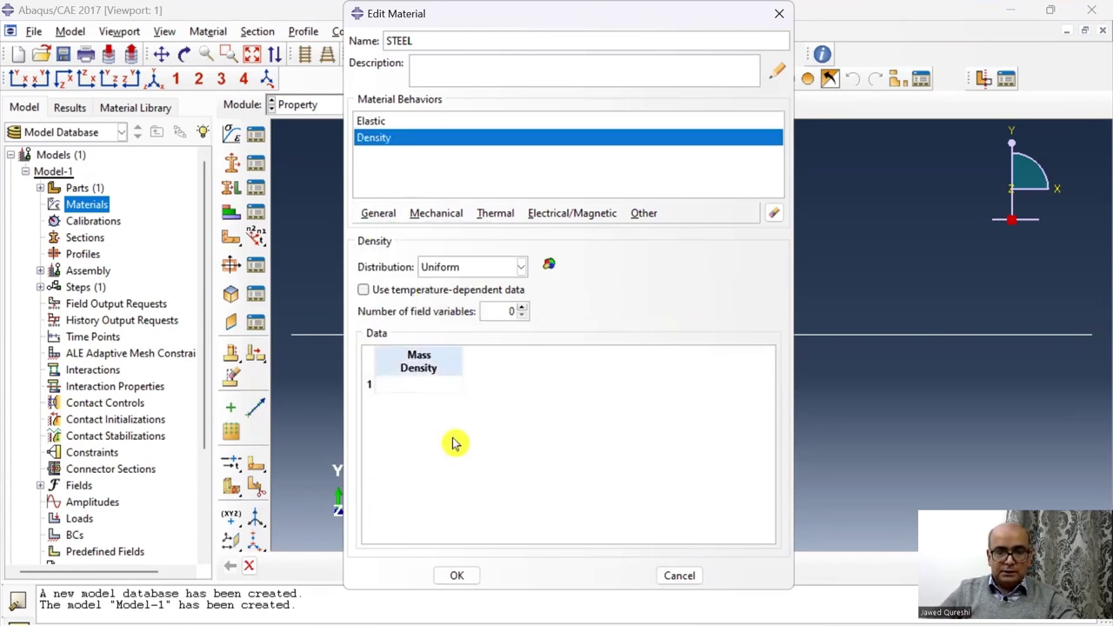
pyautogui.click(426, 386)
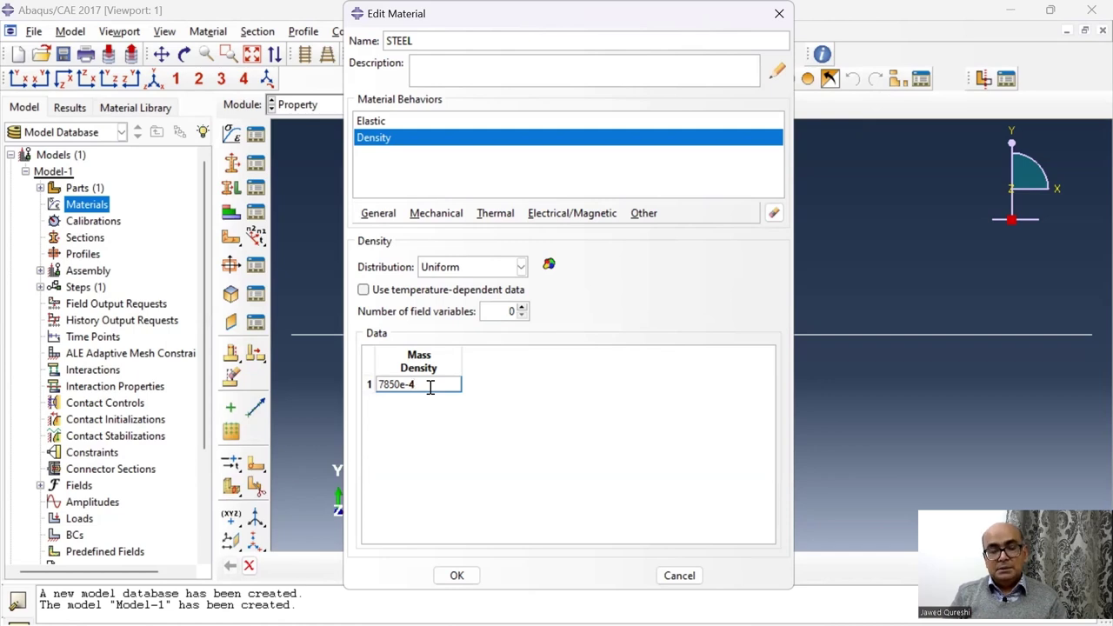
# - Save STEEL and create beam section Section-1 with Poisson's ratio 0.3
pyautogui.click(457, 575)
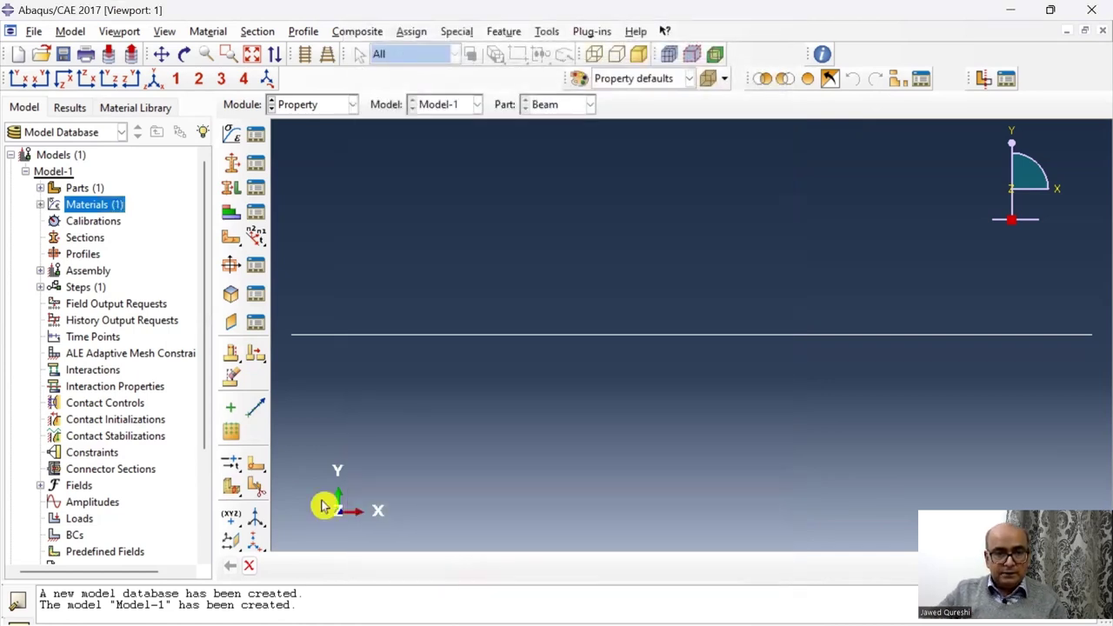
pyautogui.doubleClick(87, 239)
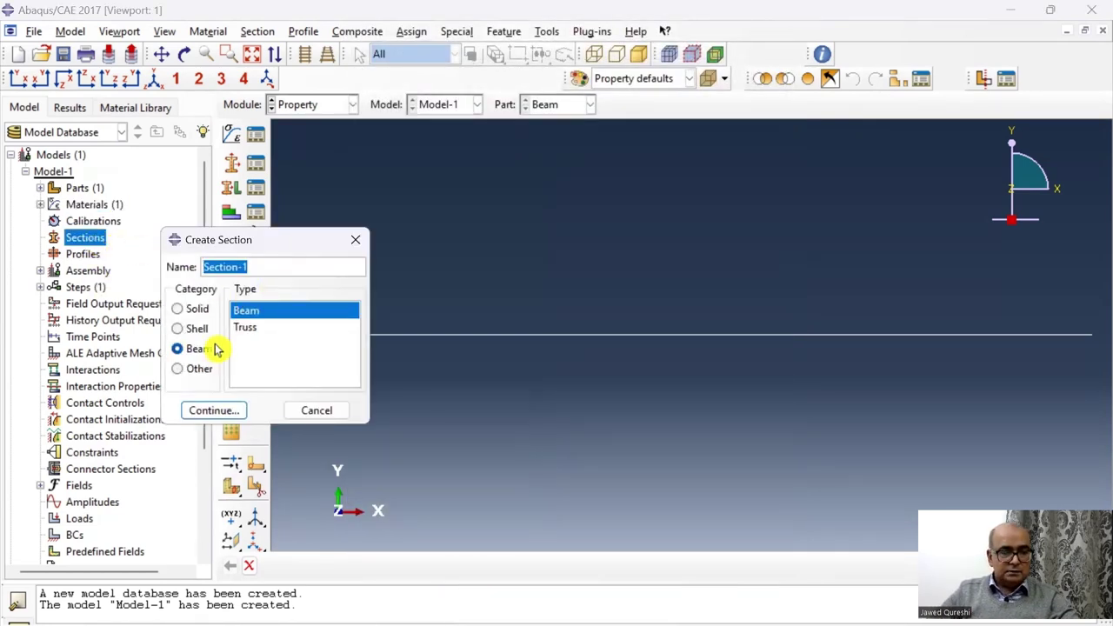
pyautogui.click(217, 412)
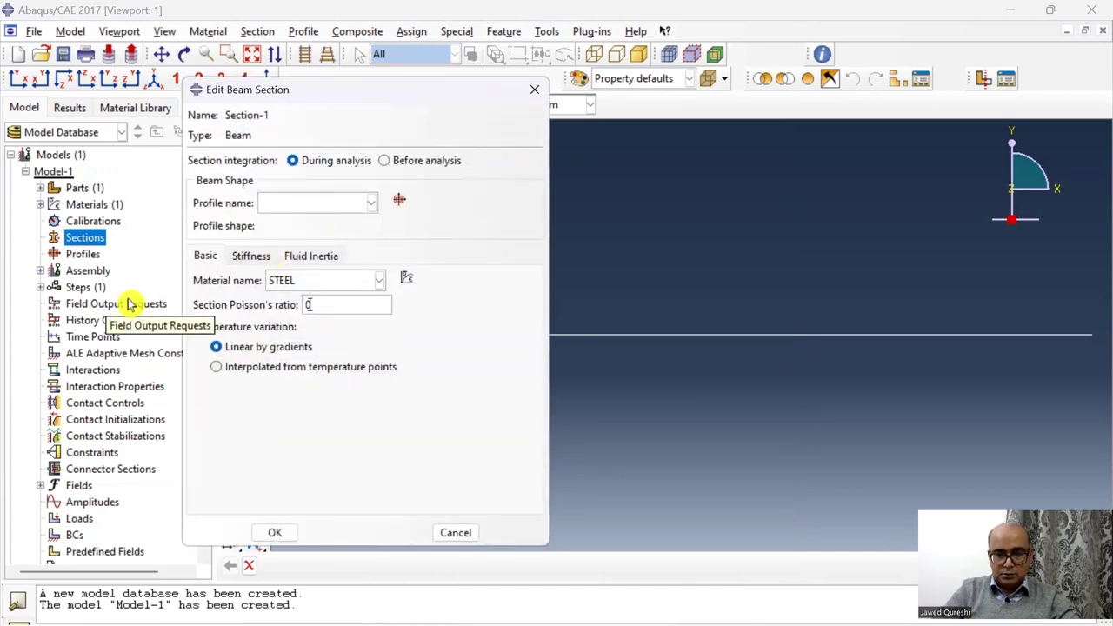
pyautogui.write('3')
# - Give Section-1 a rectangular Profile-1 with a and b both 0.1377, and save it
pyautogui.click(399, 199)
pyautogui.click(202, 242)
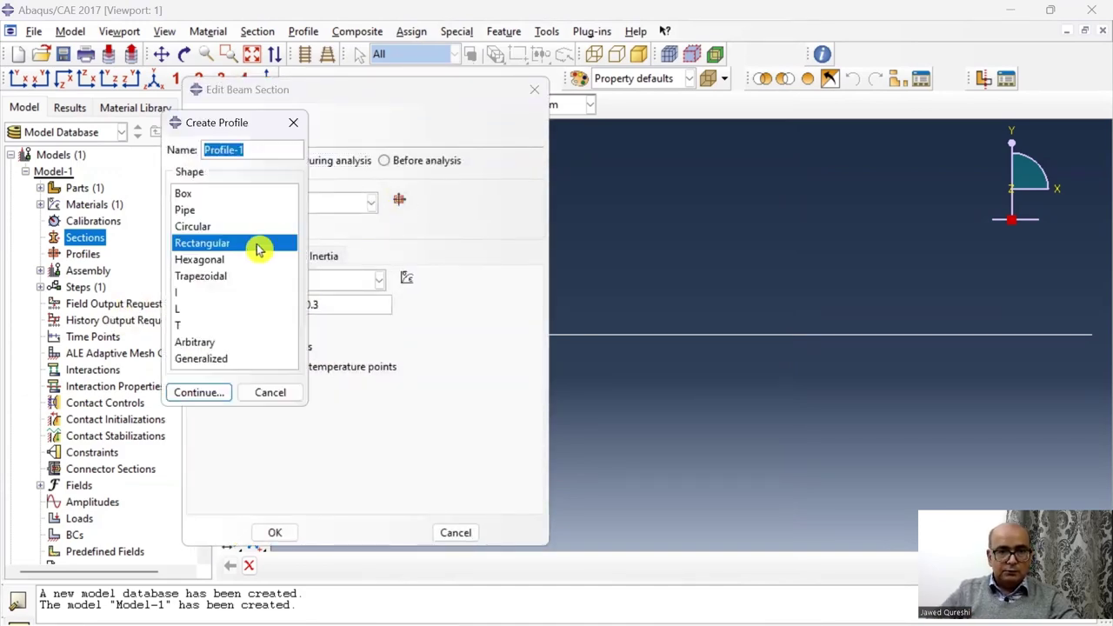
pyautogui.click(203, 392)
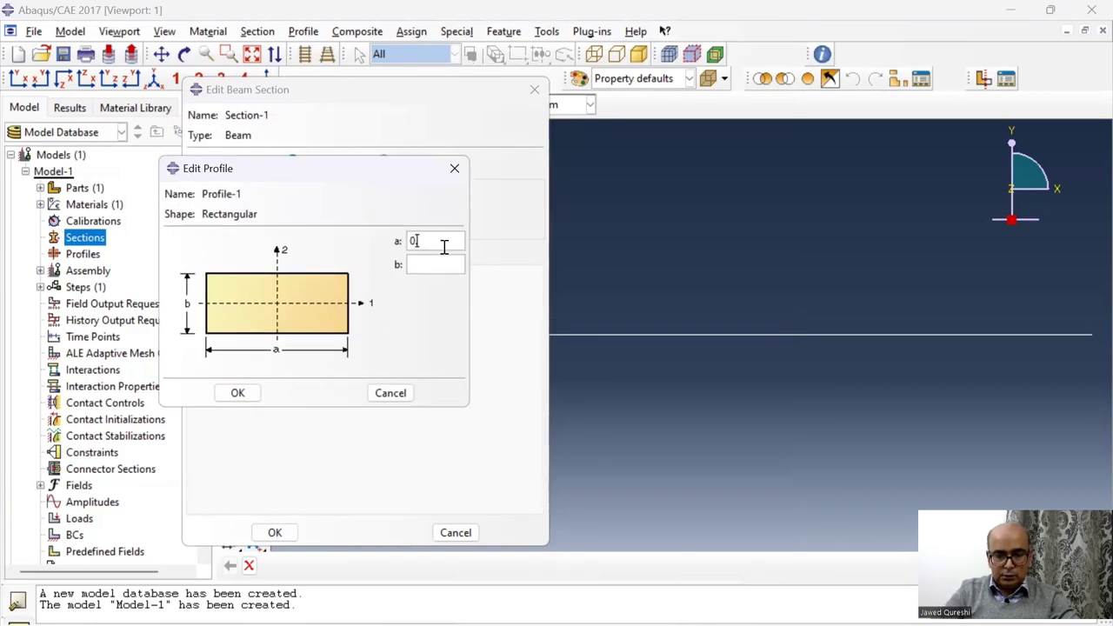
pyautogui.write('0.1377')
pyautogui.click(447, 263)
pyautogui.write('0.1377')
pyautogui.click(243, 396)
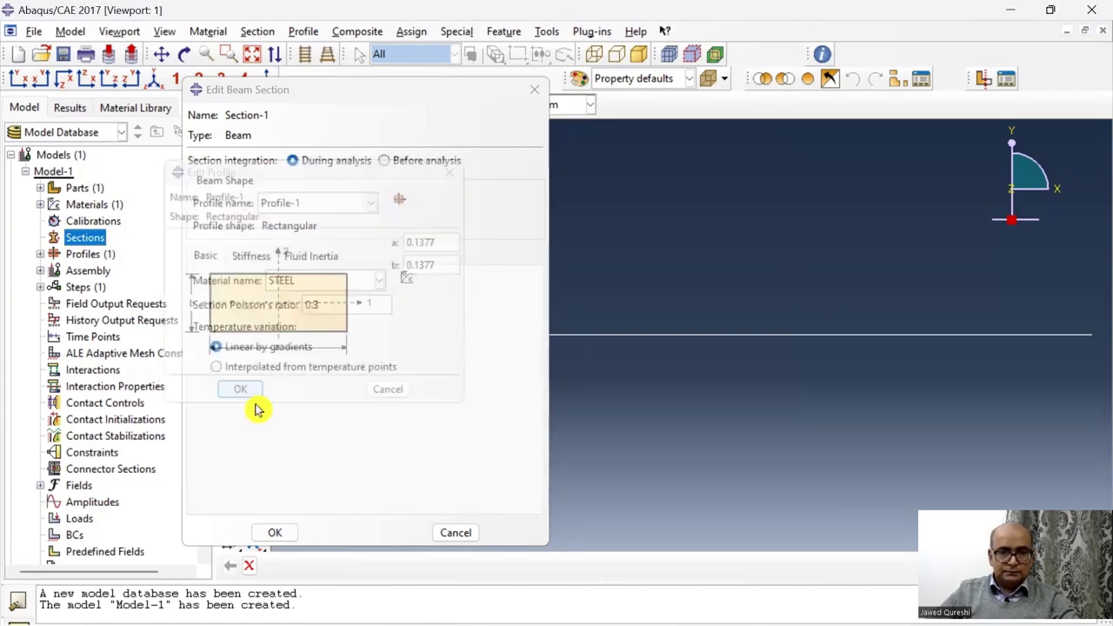
pyautogui.click(277, 532)
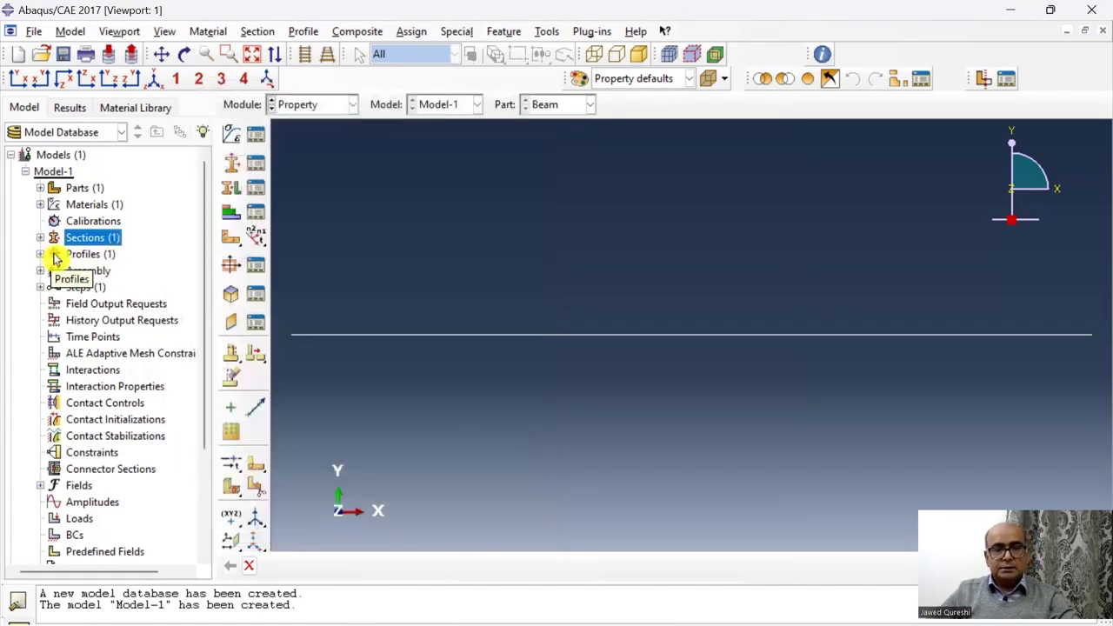
# - Assign Section-1 to the whole Beam wire
pyautogui.click(41, 188)
pyautogui.click(55, 204)
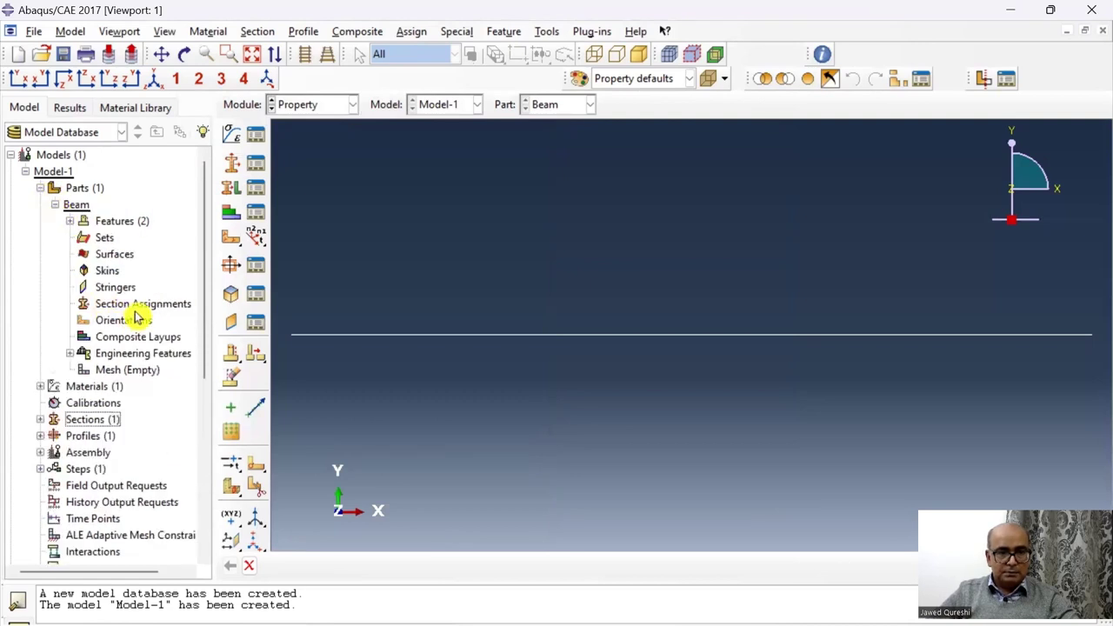
pyautogui.doubleClick(141, 304)
pyautogui.click(569, 335)
pyautogui.click(630, 566)
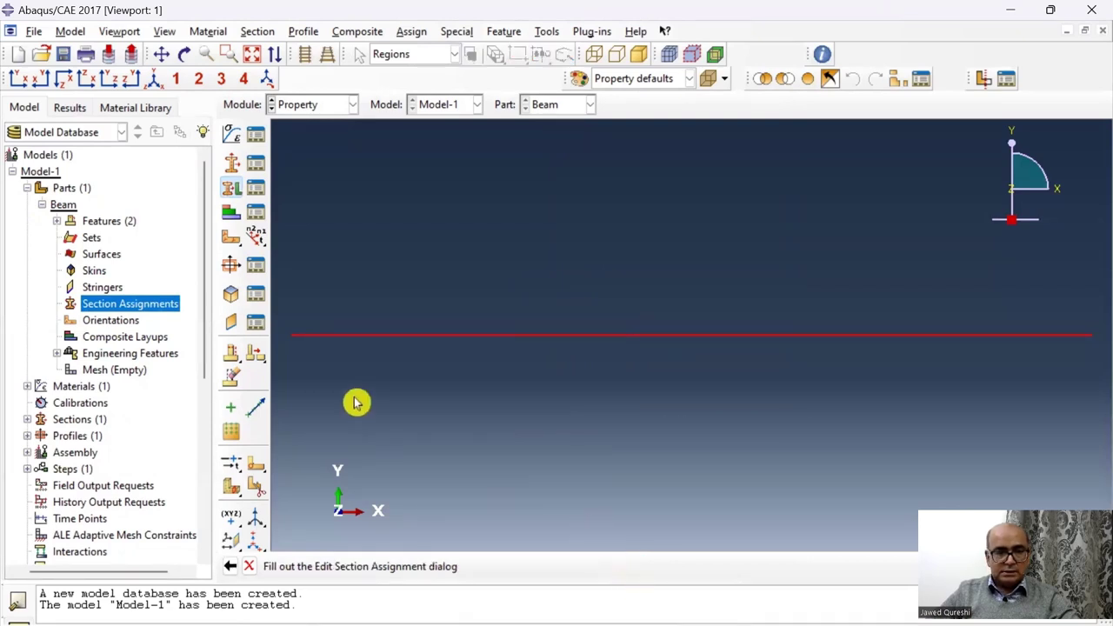
pyautogui.click(263, 413)
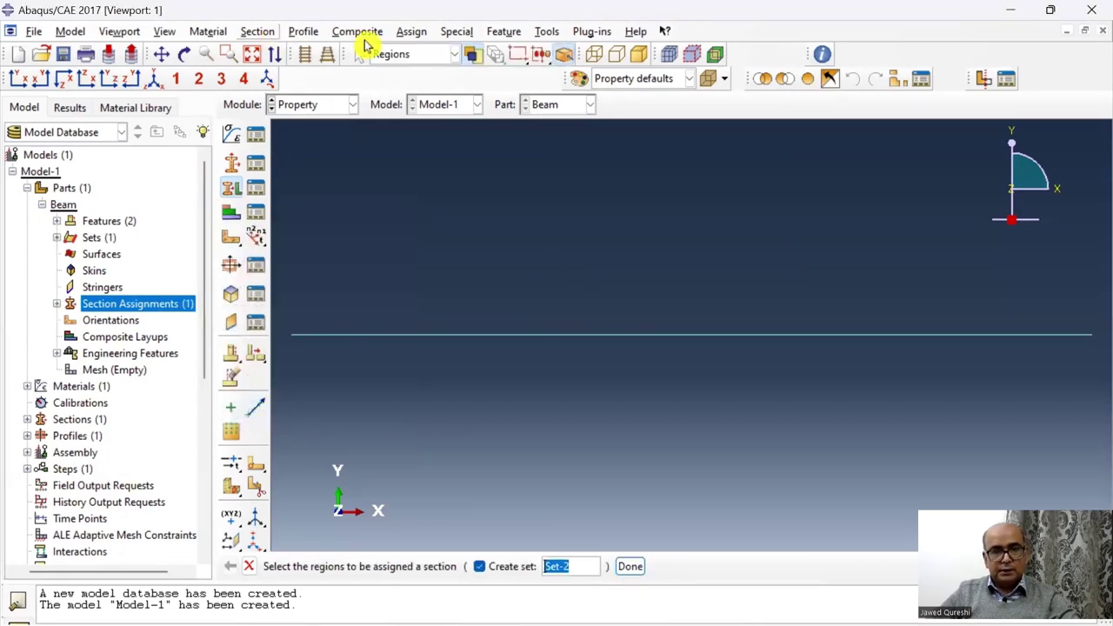
# - Assign a beam section orientation to the beam with n1 direction 0.0, 0.0, -1.0
pyautogui.click(410, 32)
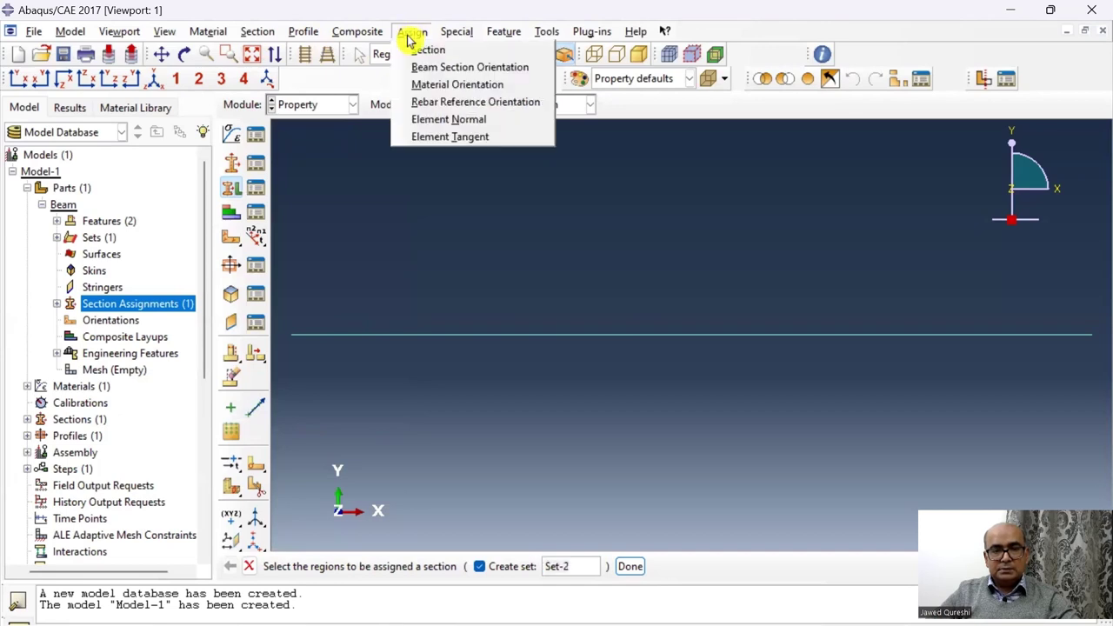
pyautogui.click(445, 70)
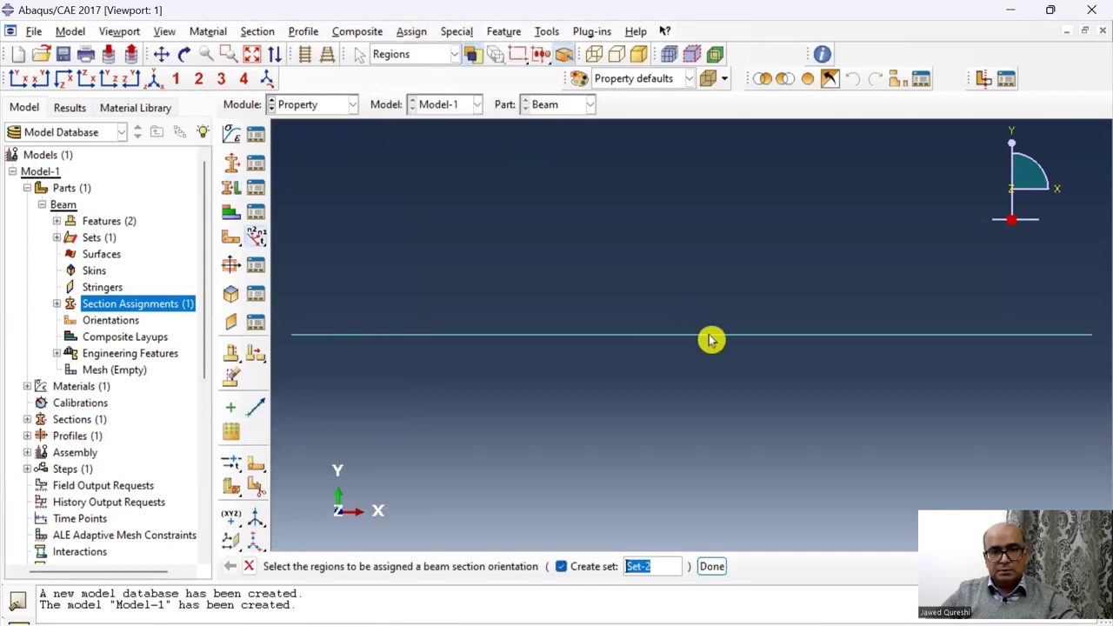
pyautogui.moveTo(765, 393); pyautogui.dragTo(447, 229)
pyautogui.click(711, 566)
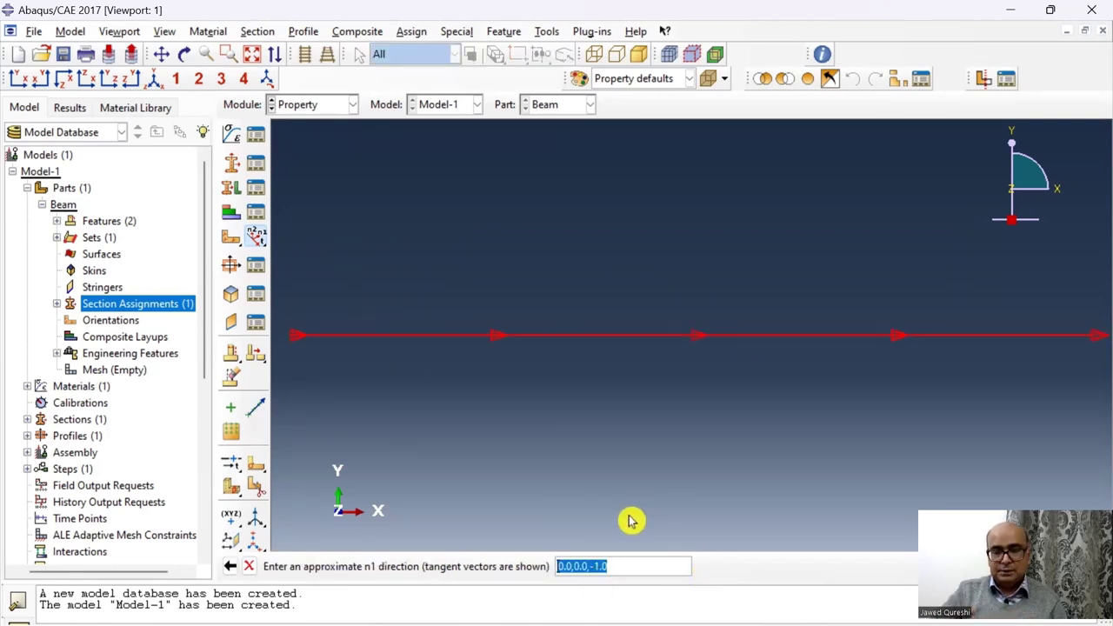
pyautogui.press('Return')
pyautogui.click(395, 568)
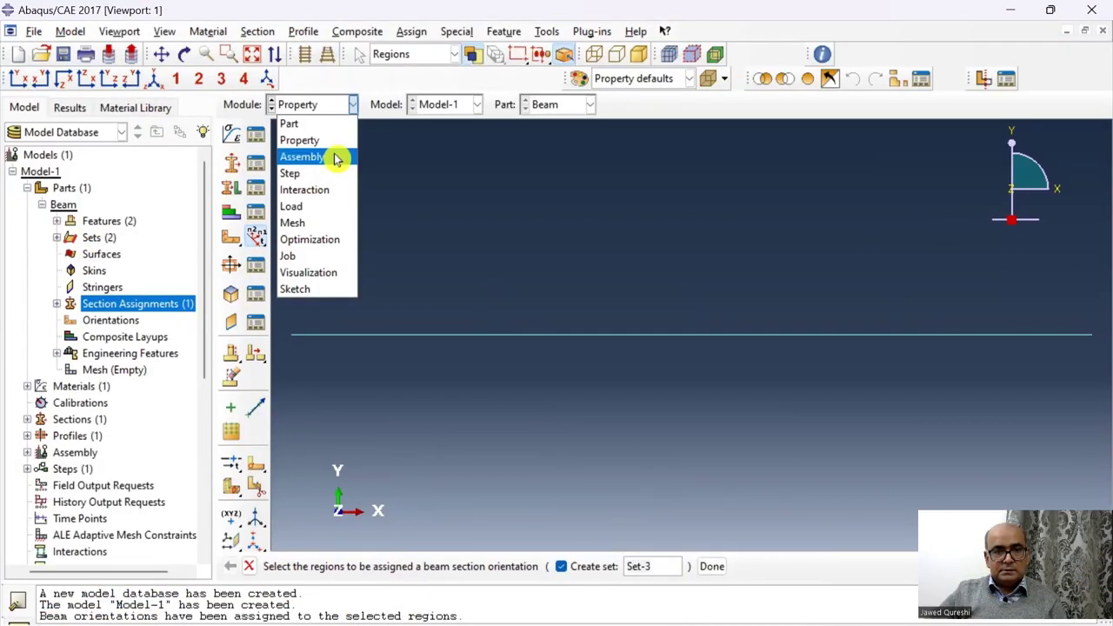
# - Place a dependent instance of the Beam part in the assembly
pyautogui.click(336, 155)
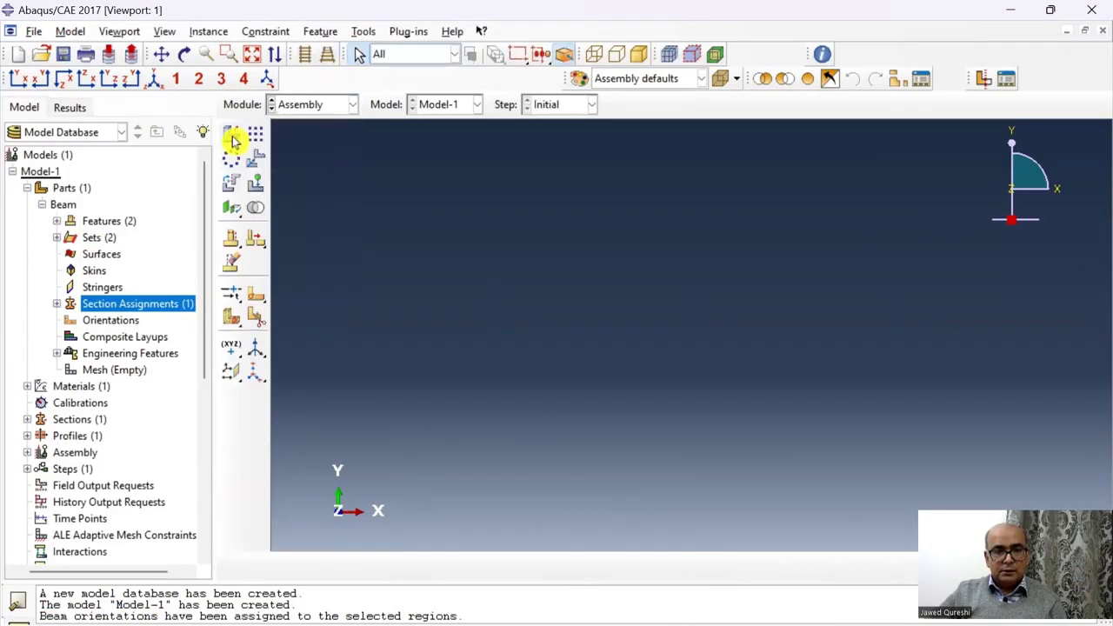
pyautogui.click(233, 141)
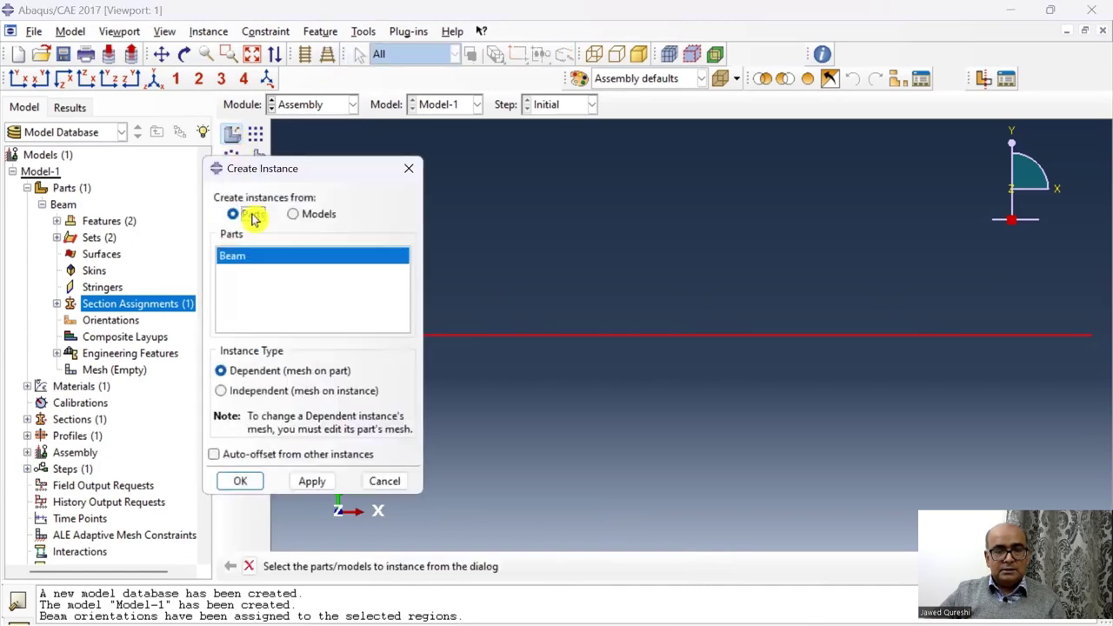
pyautogui.click(252, 483)
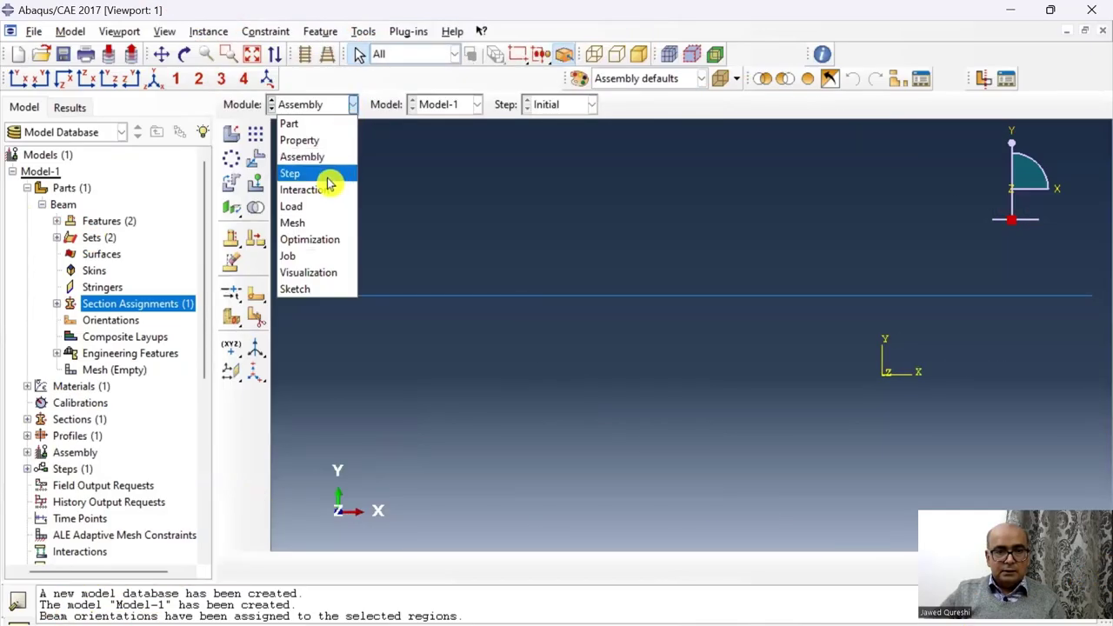
# - Add a linear perturbation Frequency step 'Freq' after Initial requesting 5 eigenvalues
pyautogui.click(329, 174)
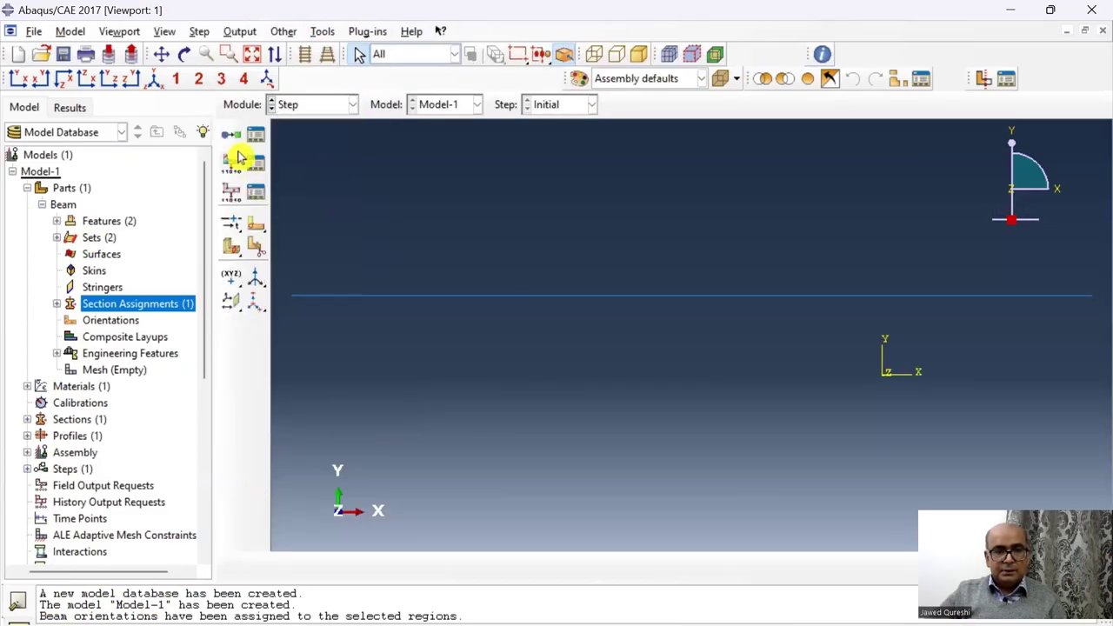
pyautogui.click(232, 140)
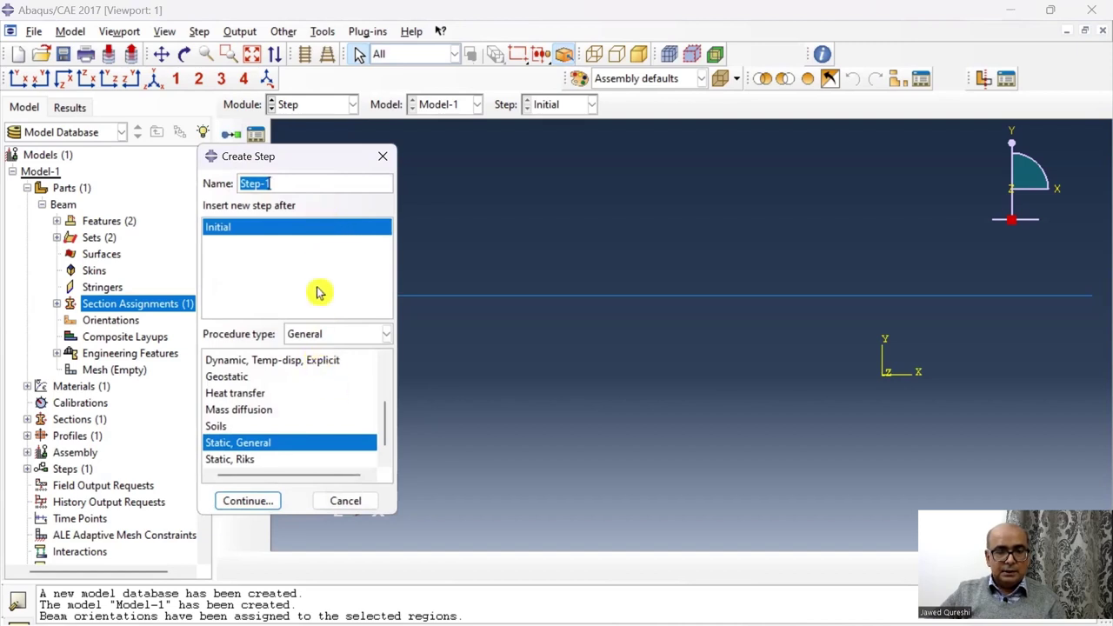
pyautogui.write('Freq')
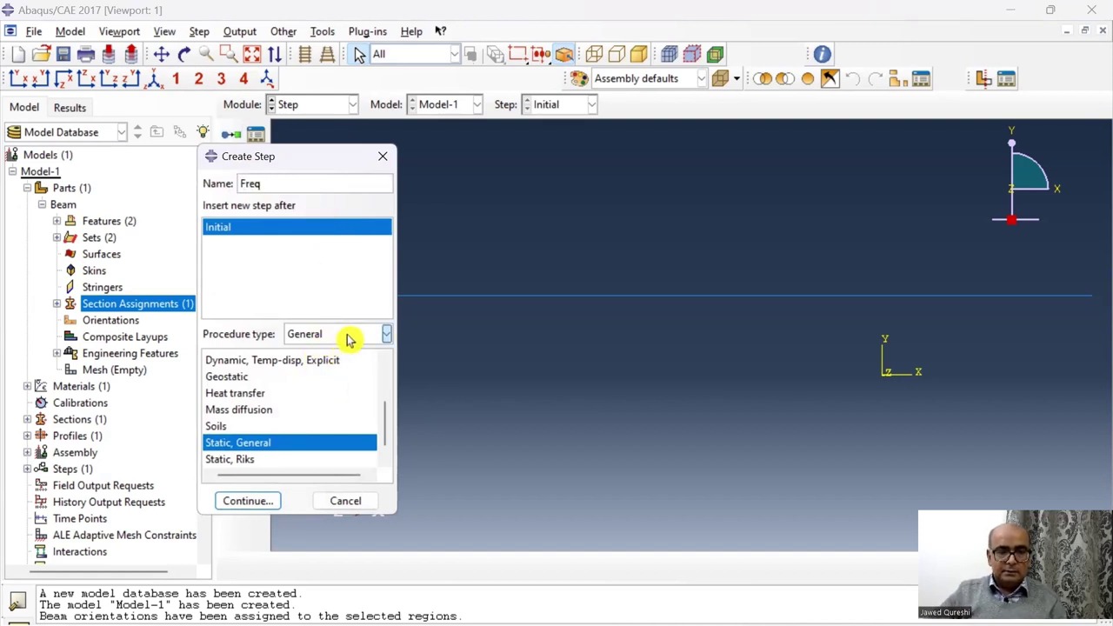
pyautogui.click(348, 336)
pyautogui.click(351, 372)
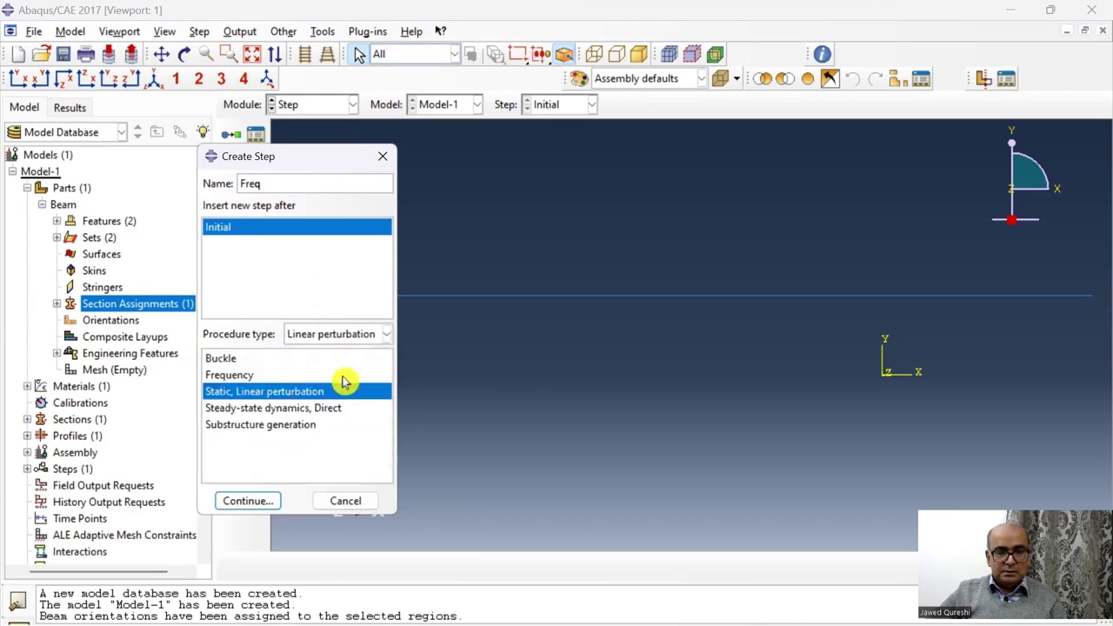
pyautogui.click(256, 374)
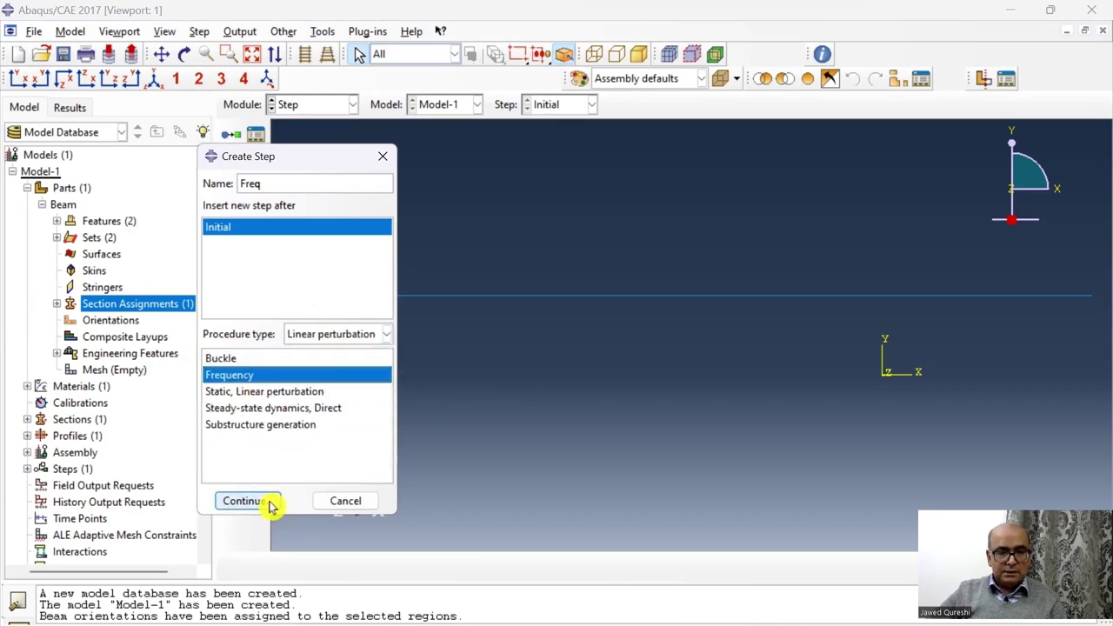
pyautogui.click(259, 503)
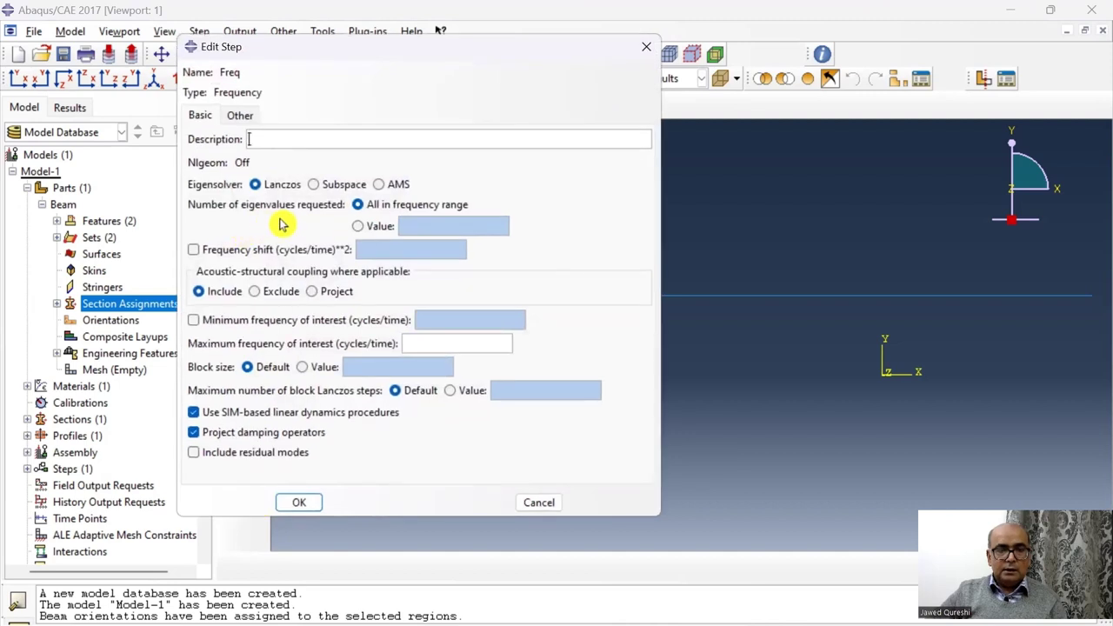
pyautogui.click(357, 226)
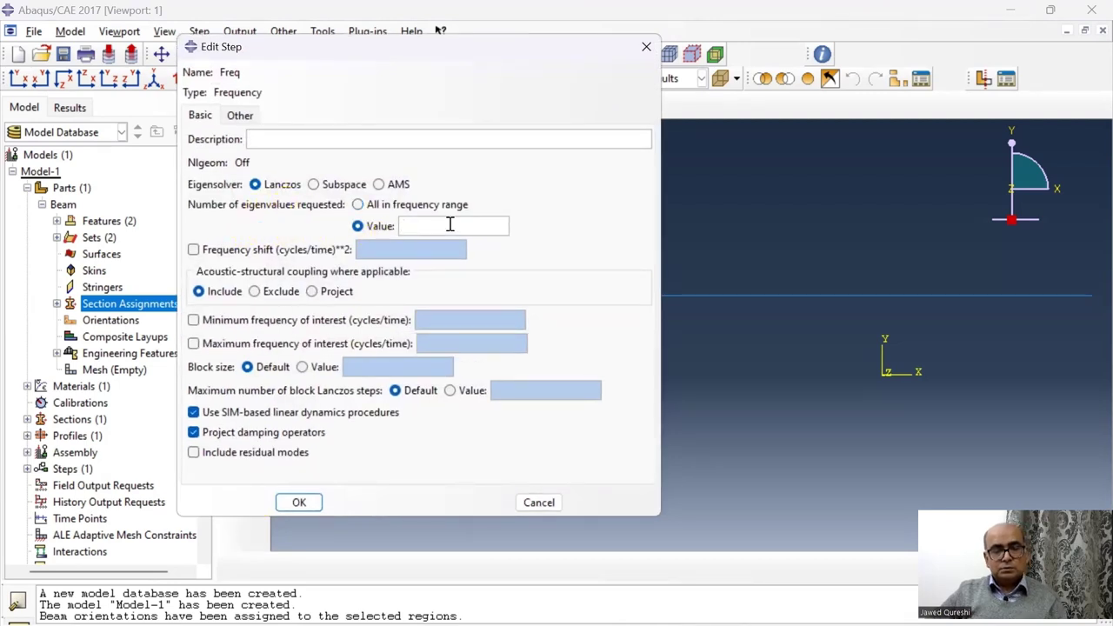
pyautogui.write('5')
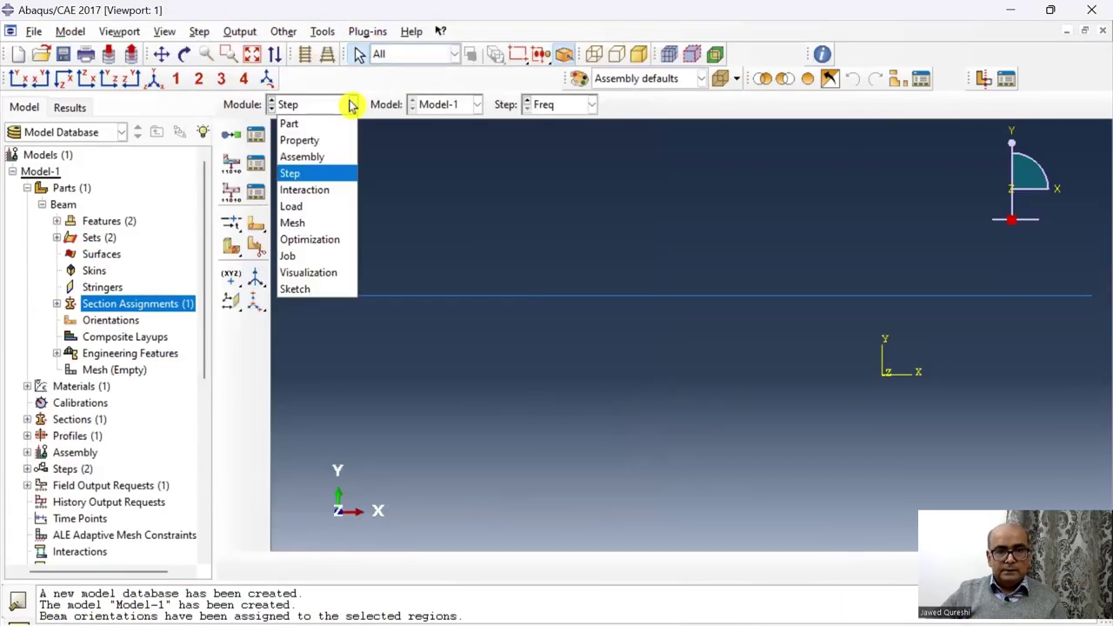
pyautogui.click(337, 190)
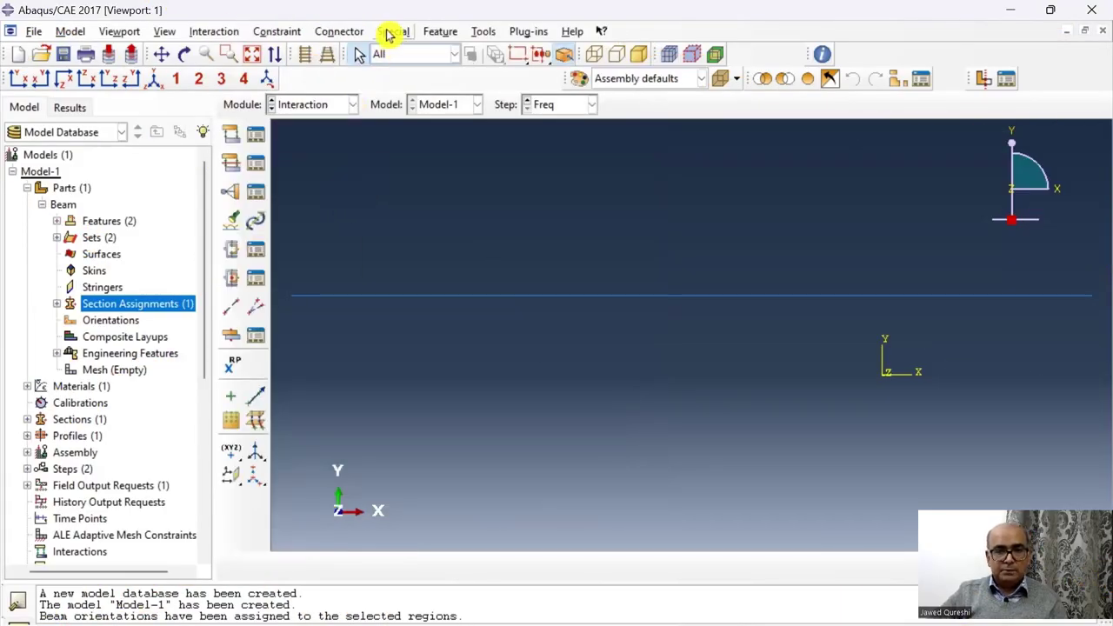
# - Create a point mass/inertia feature named 'mass' at the beam's midpoint
pyautogui.click(391, 33)
pyautogui.moveTo(409, 50)
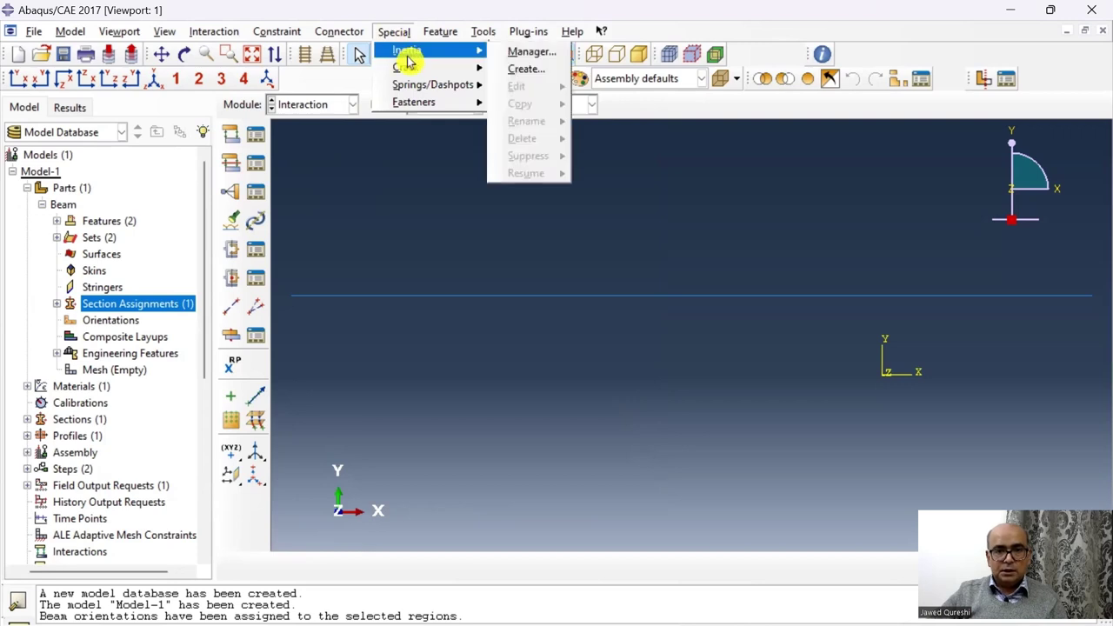
pyautogui.click(548, 69)
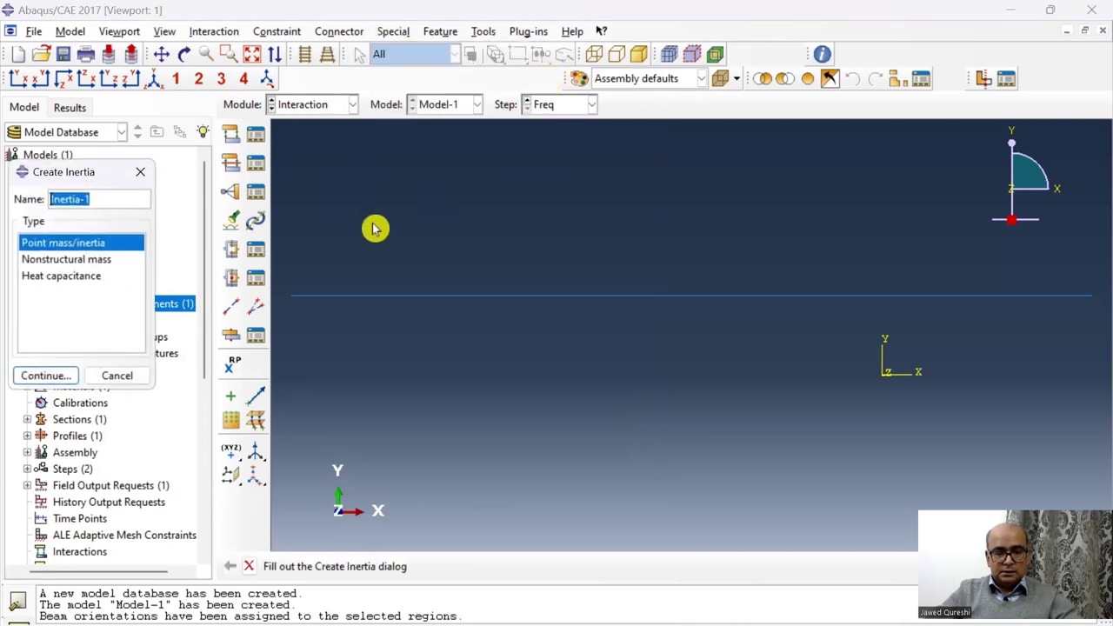
pyautogui.write('mass')
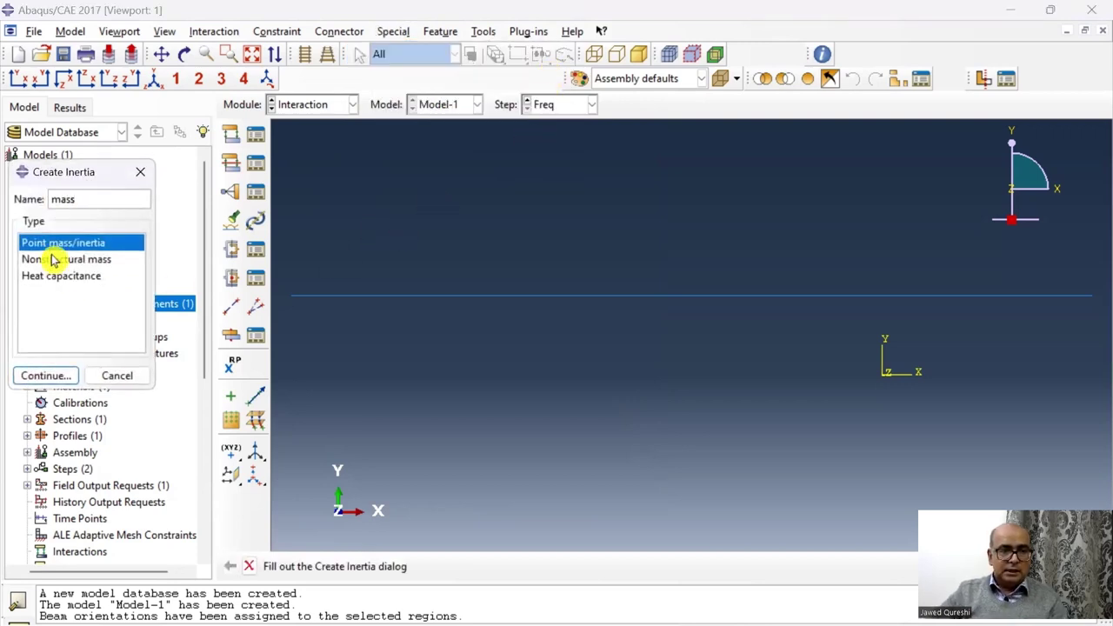
pyautogui.click(57, 379)
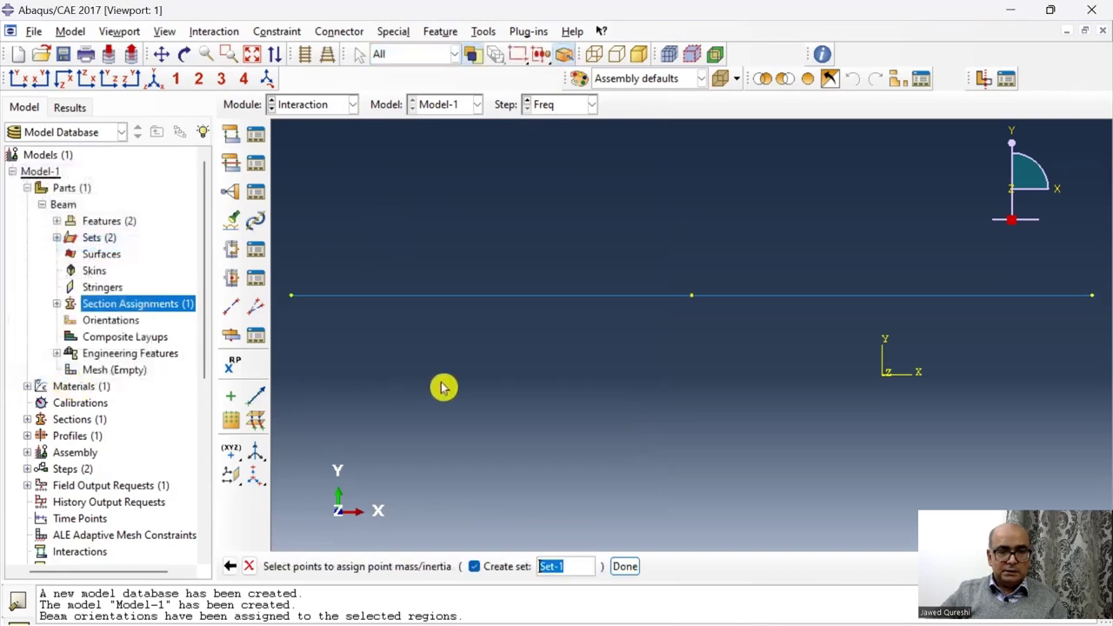
pyautogui.click(691, 297)
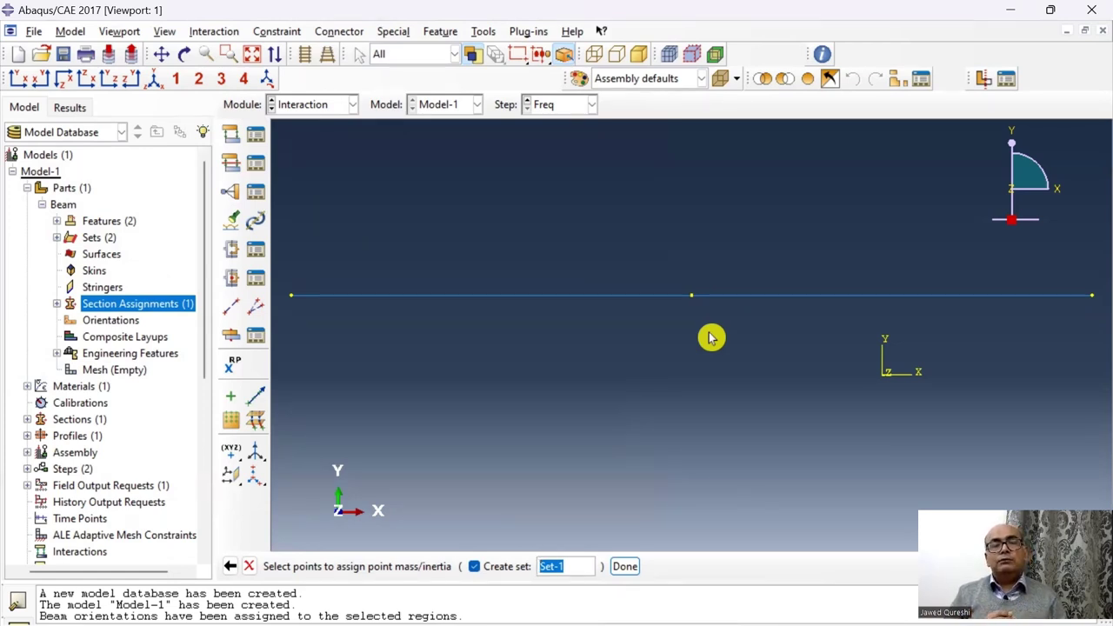
pyautogui.click(691, 296)
pyautogui.click(625, 565)
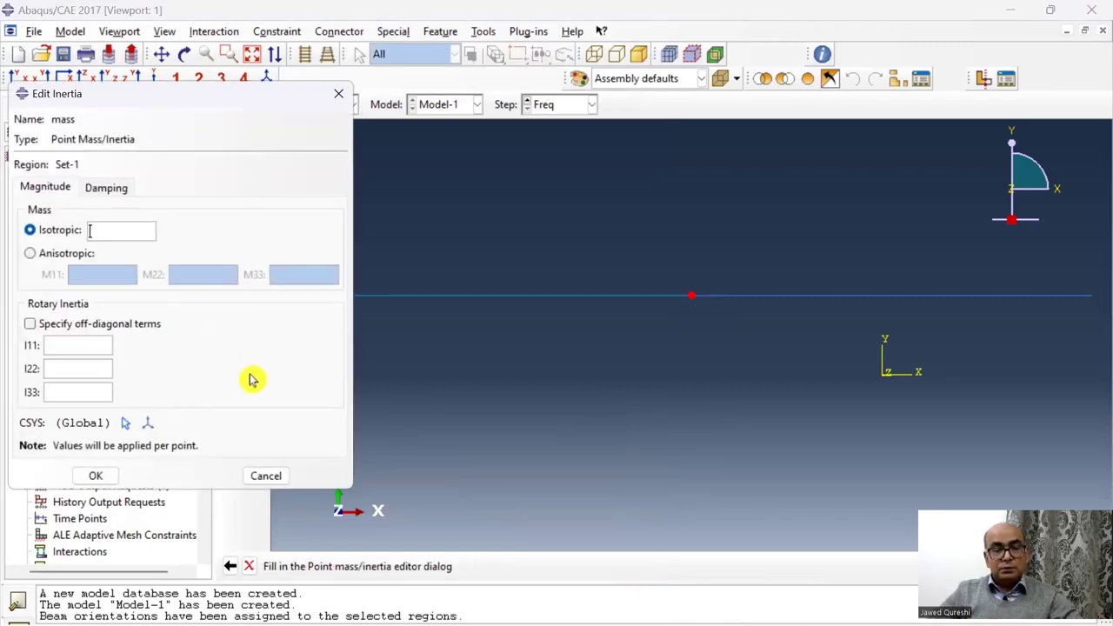
# - In the SS beam example PDF, underline the calculated mass 2038.7 kg in red
pyautogui.moveTo(574, 602)
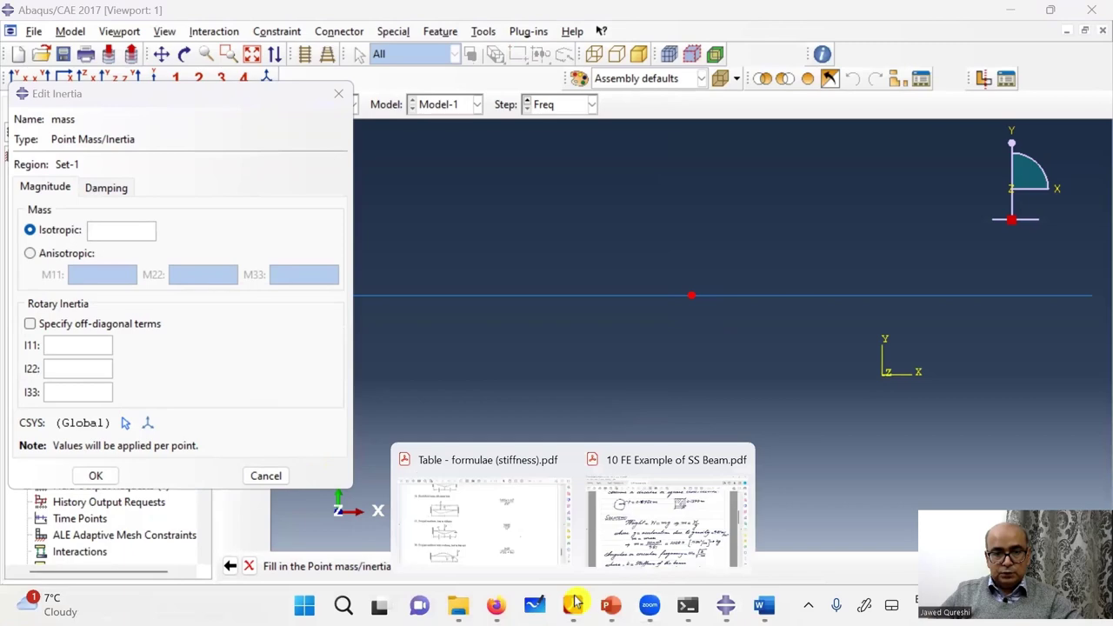
pyautogui.click(620, 532)
pyautogui.scroll(3, 795, 318)
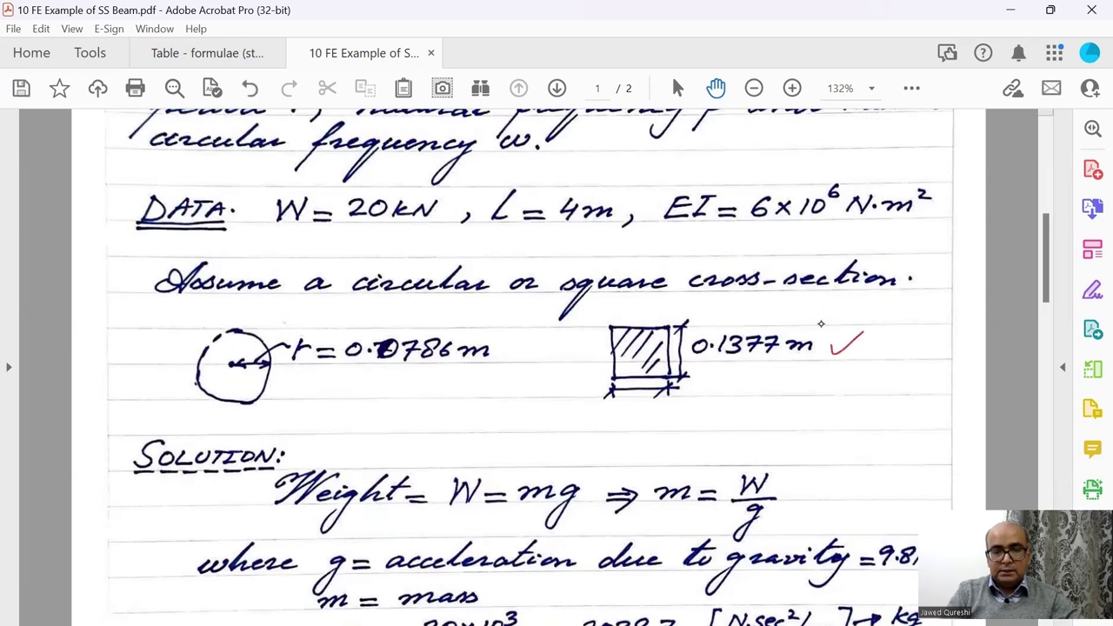
pyautogui.scroll(-1, 820, 323)
pyautogui.scroll(-1, 819, 323)
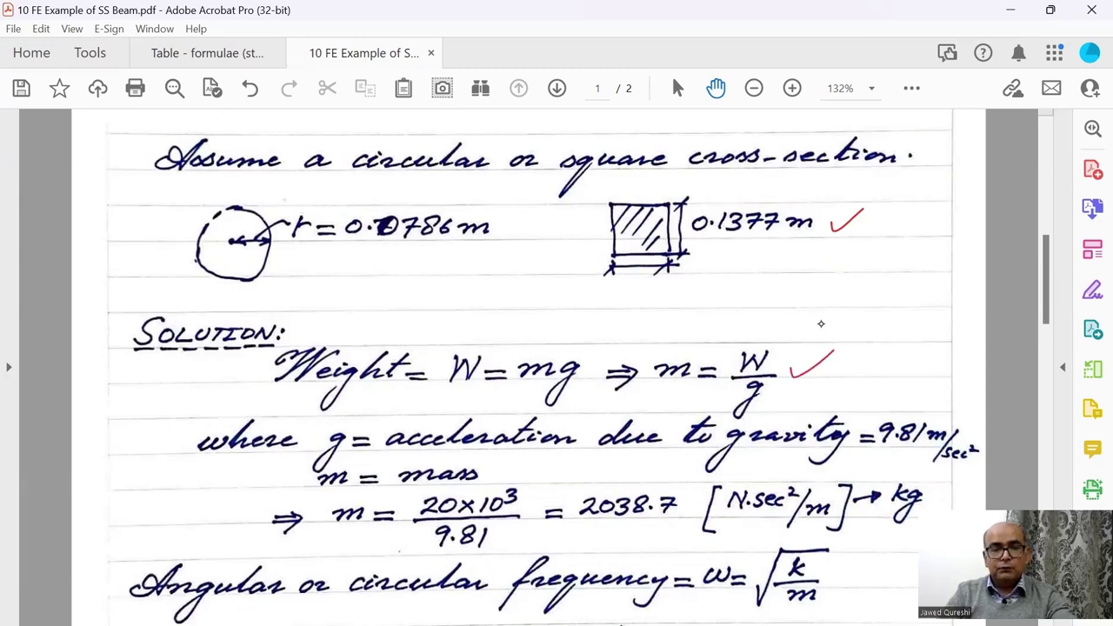
pyautogui.scroll(-3, 819, 323)
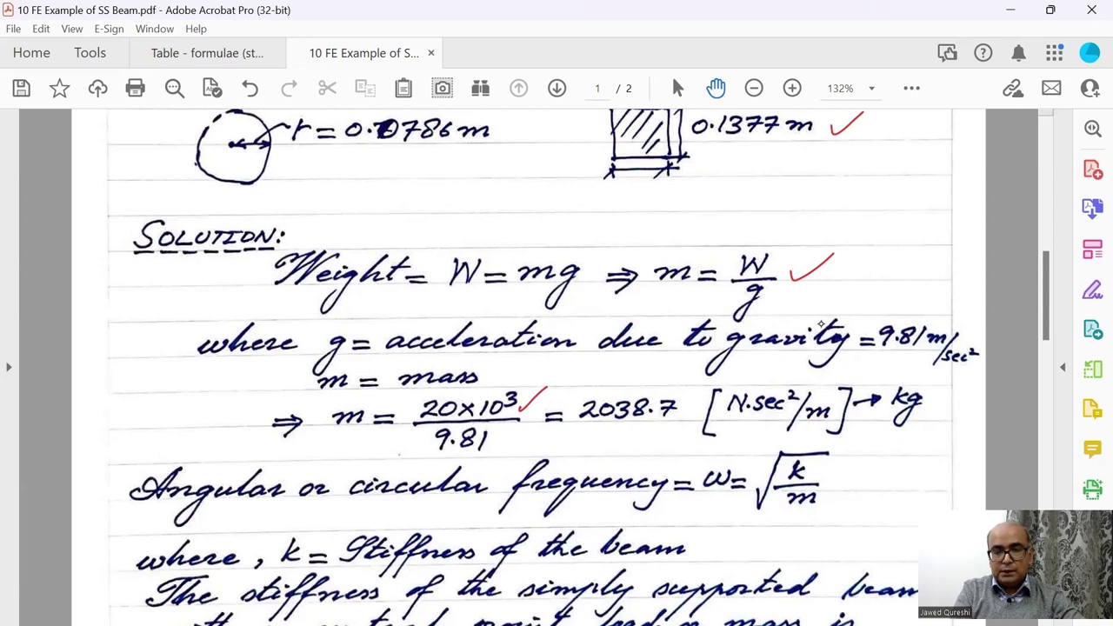
pyautogui.moveTo(586, 432)
pyautogui.mouseDown()
pyautogui.moveTo(660, 427)
pyautogui.moveTo(659, 444)
pyautogui.mouseUp()
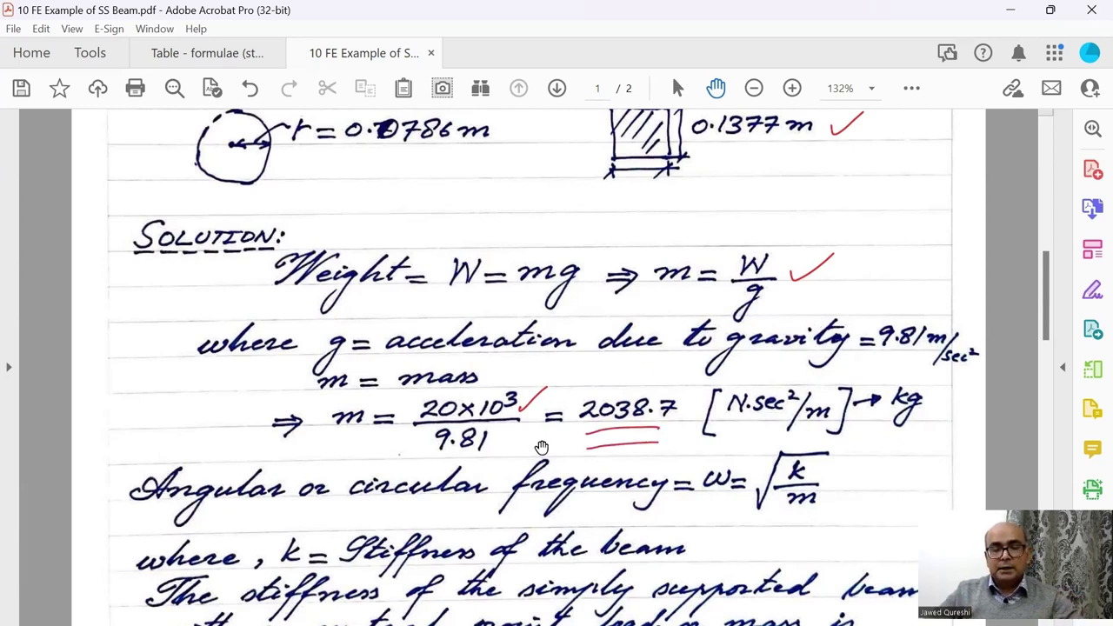
# - Give the midpoint point mass an isotropic mass of 2038.7 and confirm it
pyautogui.click(686, 606)
pyautogui.write('203')
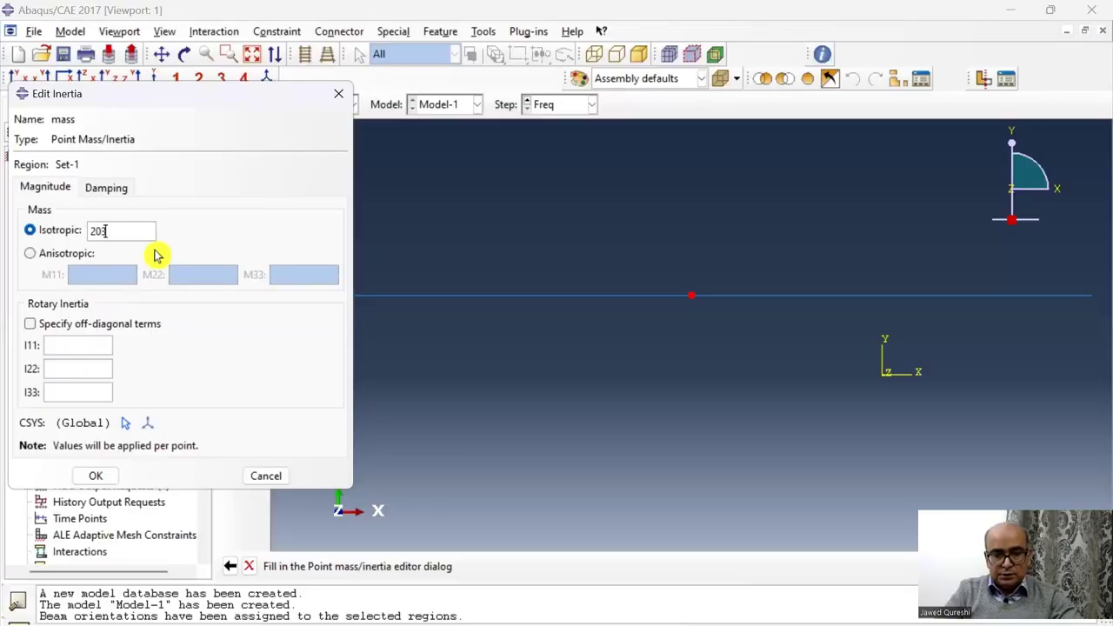
pyautogui.write('8.7')
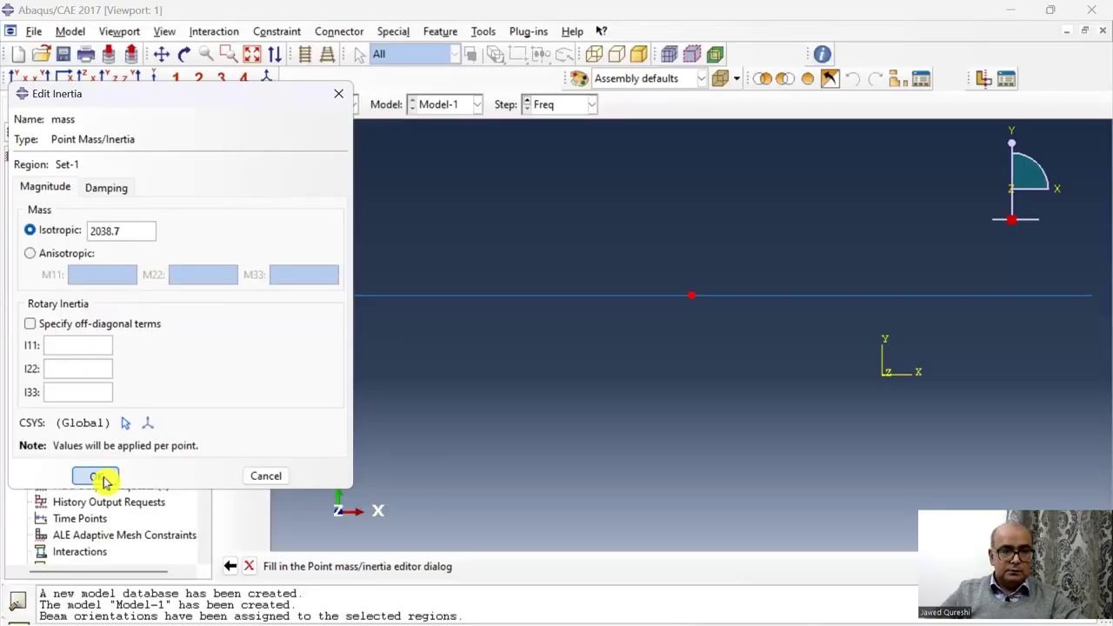
pyautogui.click(96, 476)
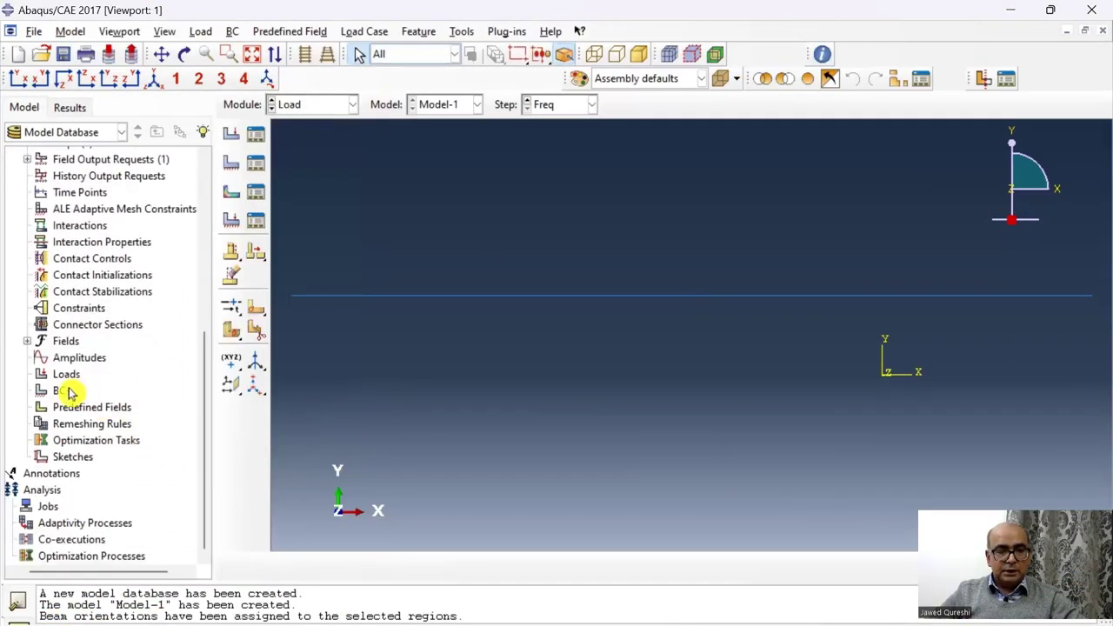
# - Create a Displacement/Rotation pin support at the beam's left end fixing U1, U2 and U3
pyautogui.doubleClick(62, 390)
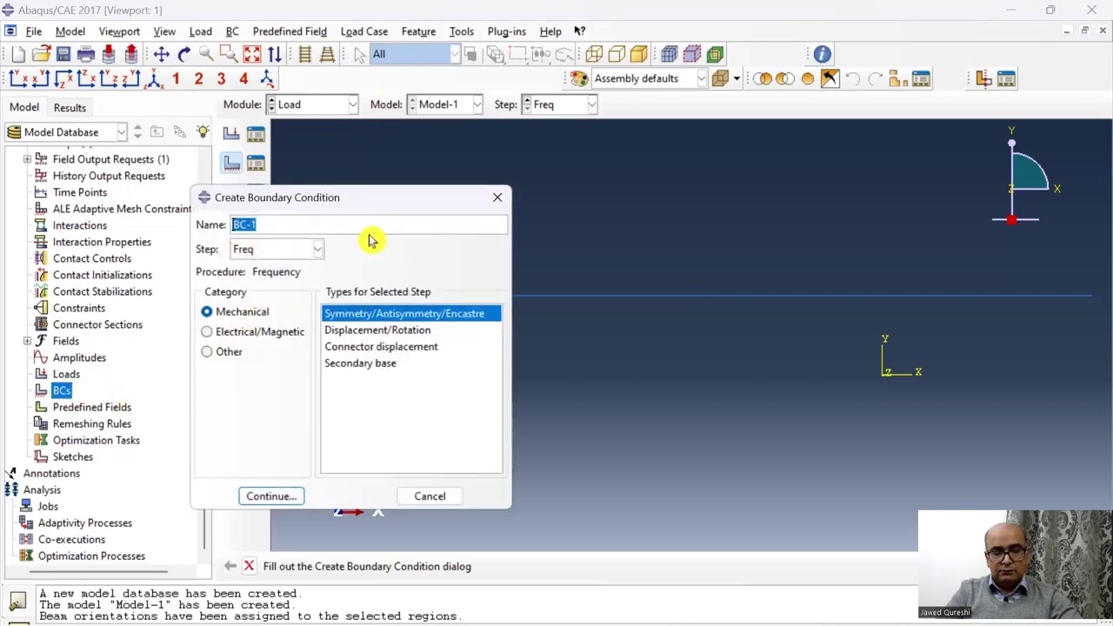
pyautogui.click(407, 332)
pyautogui.click(271, 497)
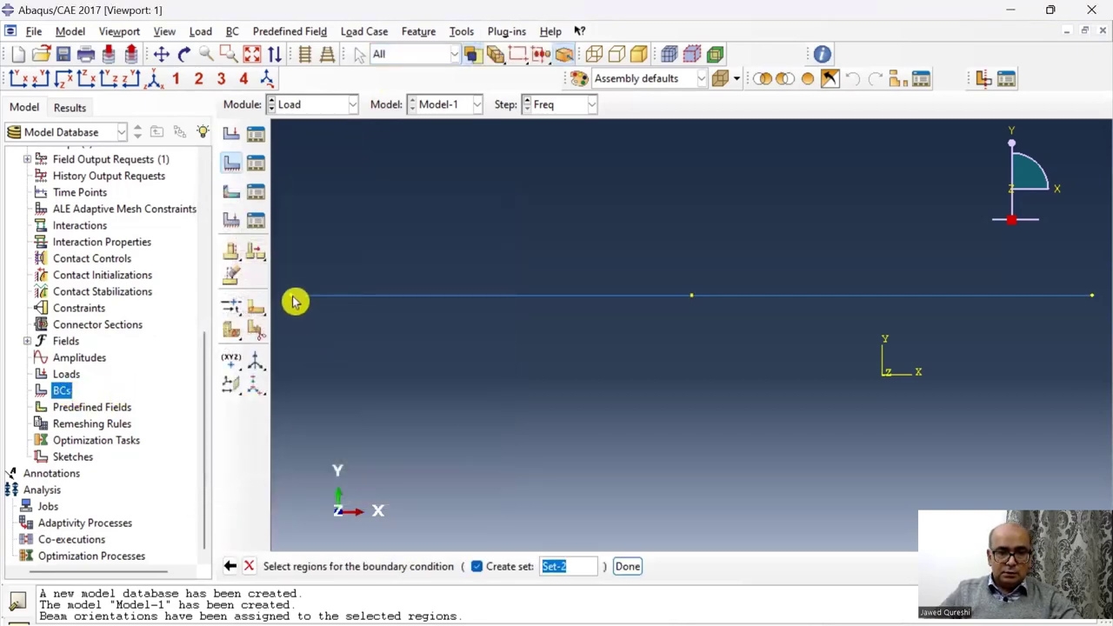
pyautogui.click(292, 296)
pyautogui.click(628, 566)
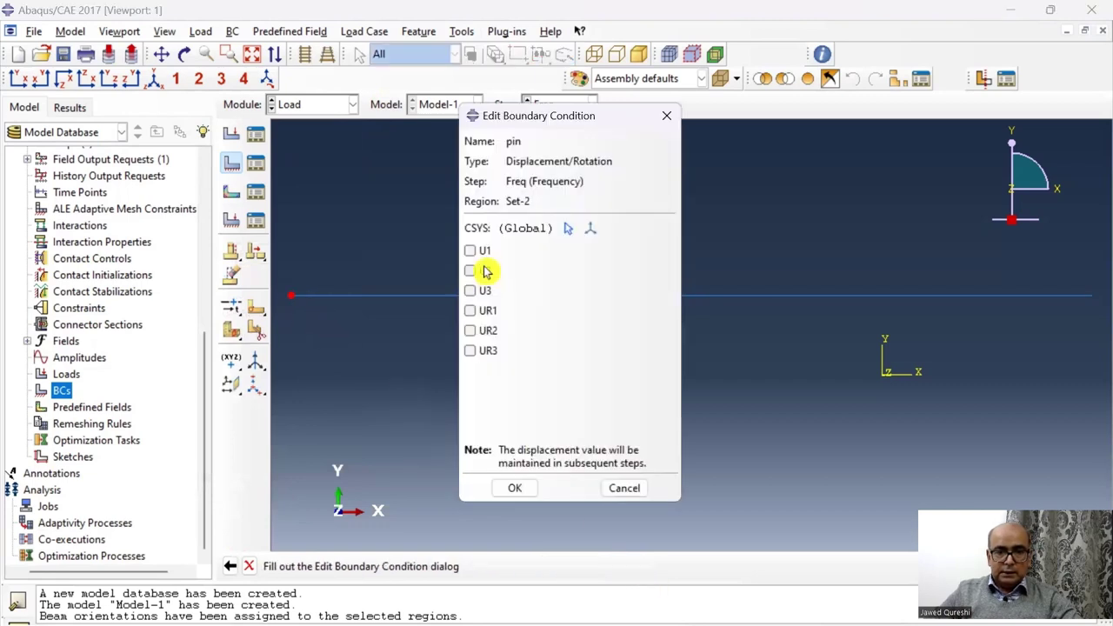
pyautogui.click(471, 250)
pyautogui.click(482, 273)
pyautogui.click(478, 291)
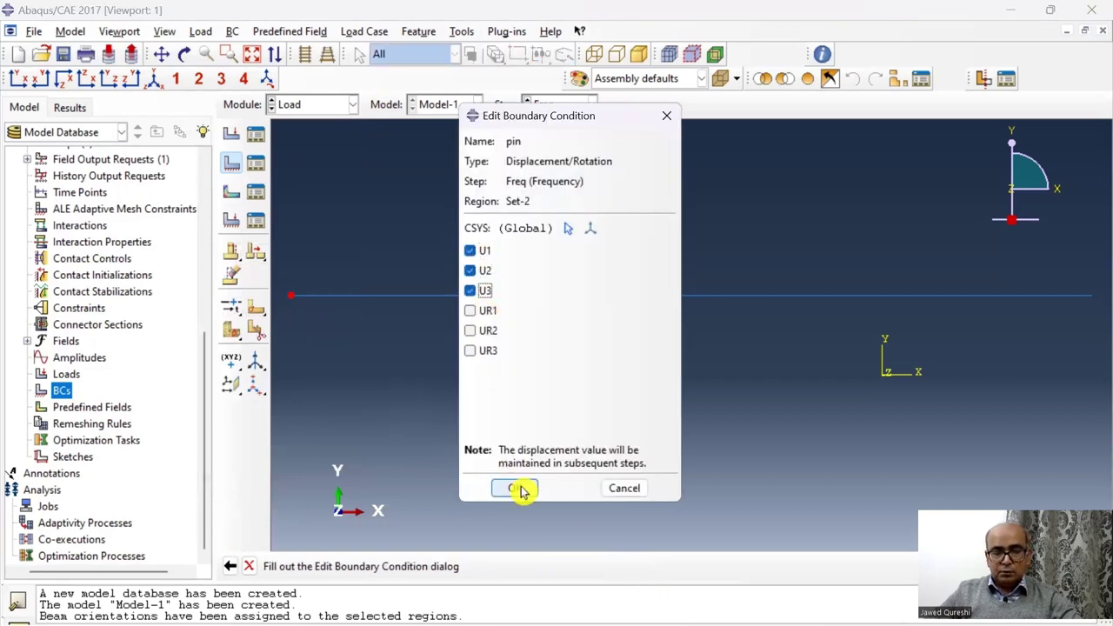
pyautogui.click(517, 488)
# - Add a roller support at the beam's right end restraining U2 and U3
pyautogui.doubleClick(77, 391)
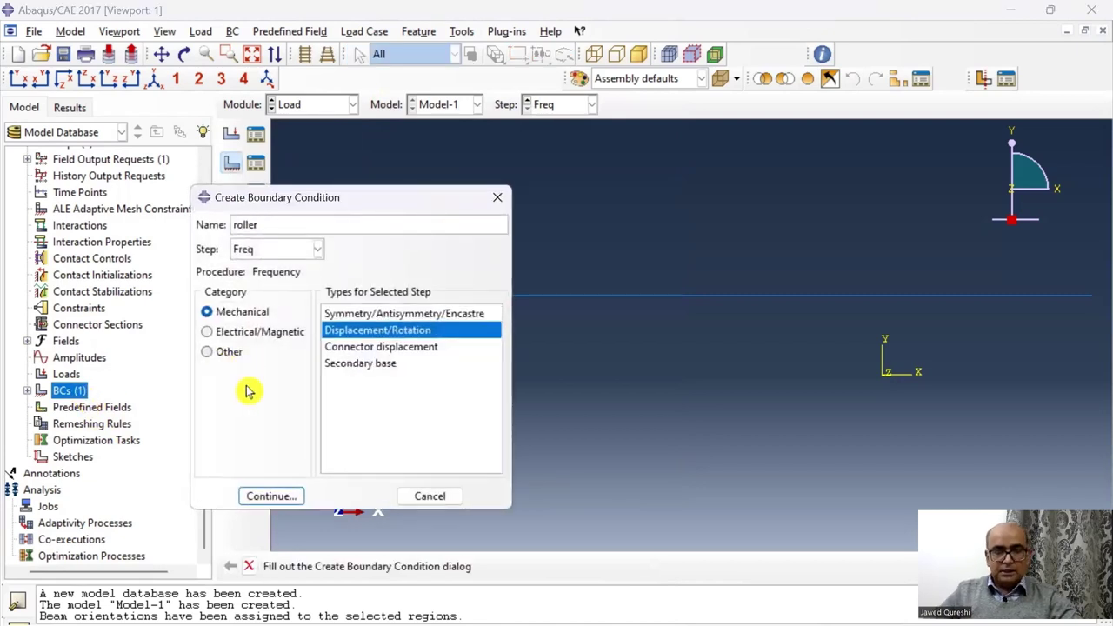
pyautogui.click(271, 496)
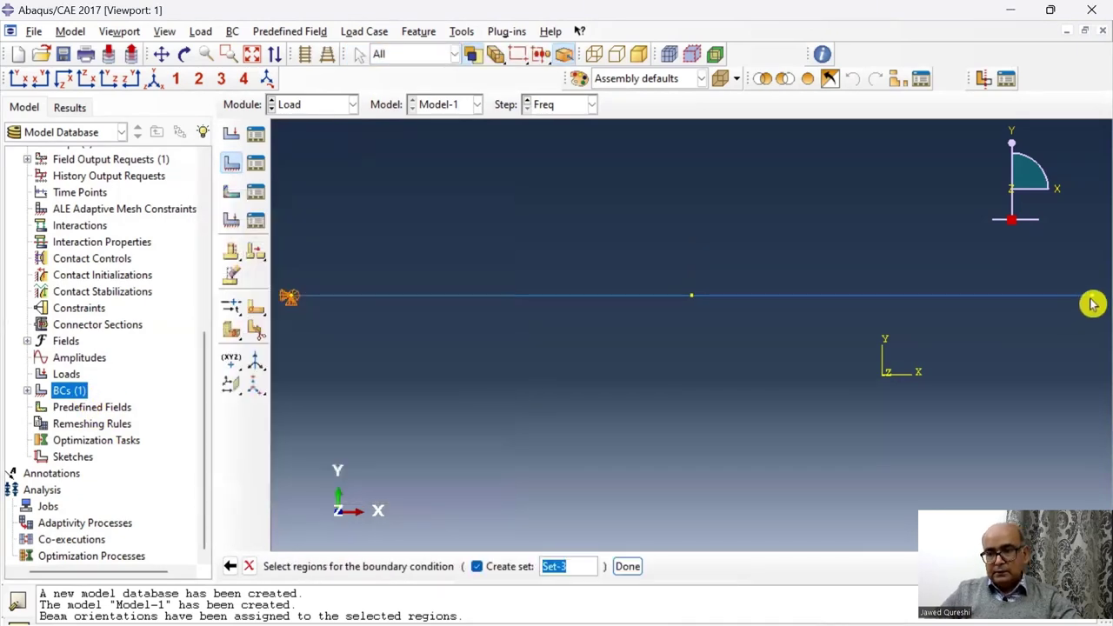
pyautogui.click(1091, 297)
pyautogui.click(627, 566)
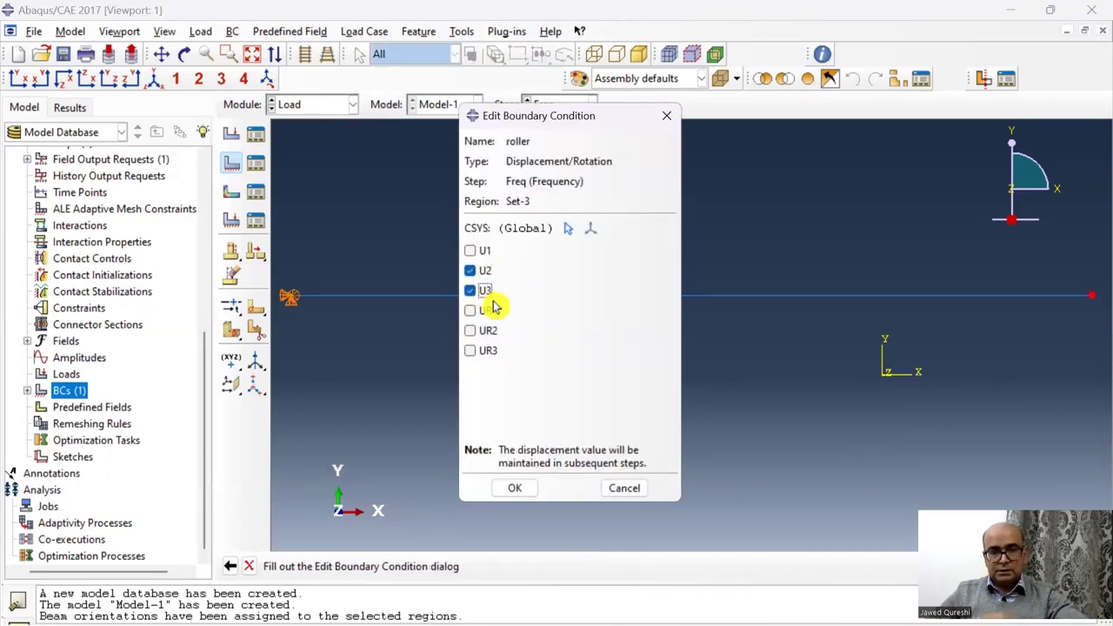
pyautogui.click(517, 489)
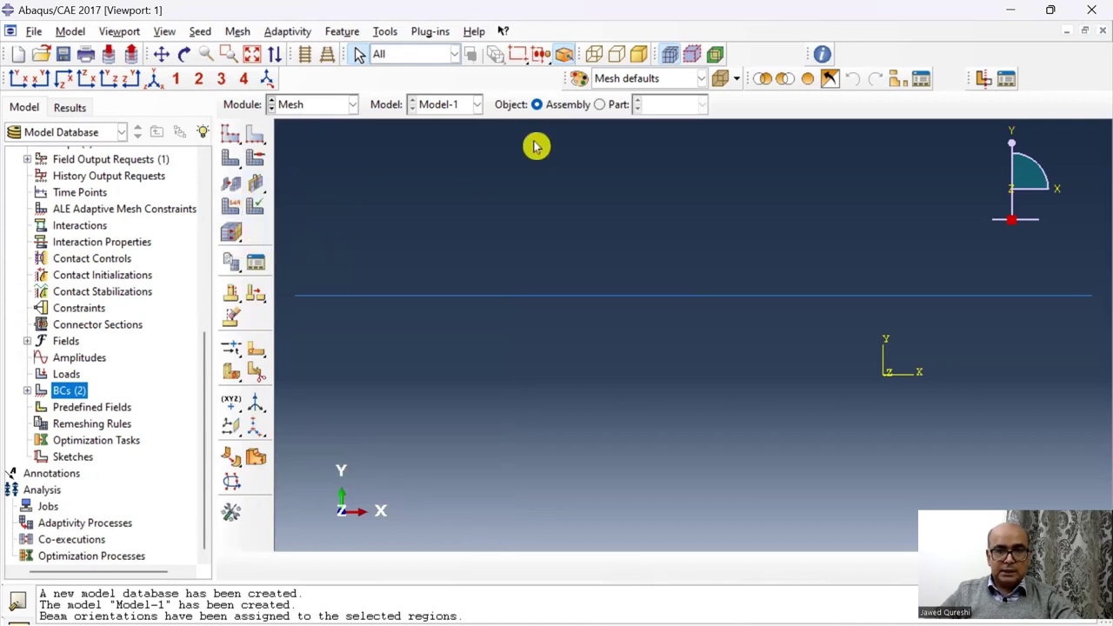
# - Assign quadratic B32 beam elements to the whole Beam part edge
pyautogui.click(600, 104)
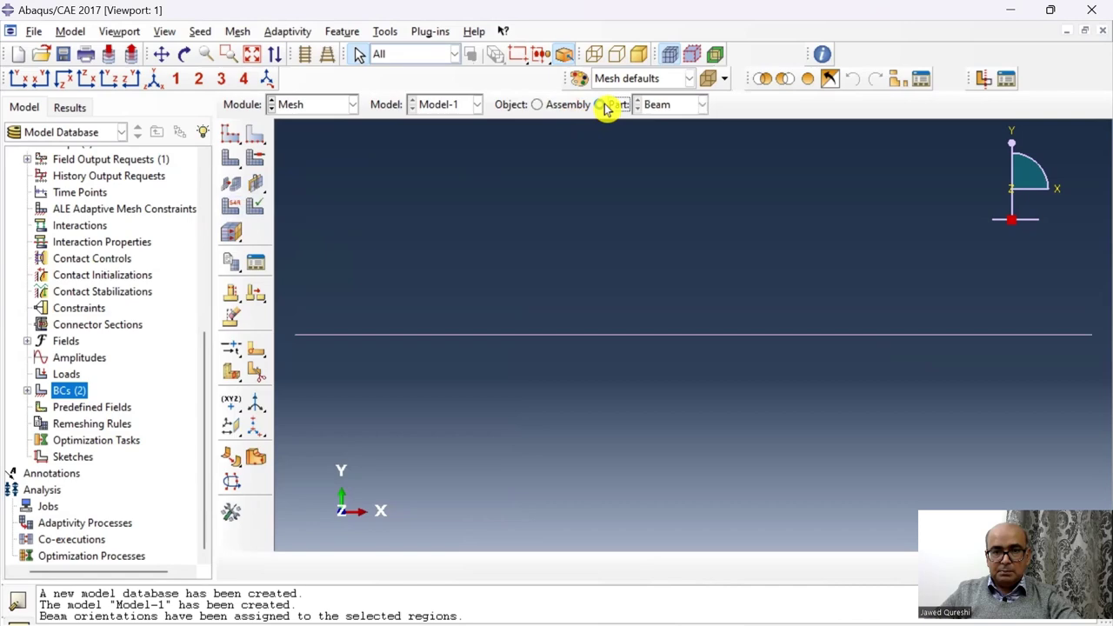
pyautogui.click(231, 207)
pyautogui.moveTo(852, 415); pyautogui.dragTo(459, 300)
pyautogui.click(507, 567)
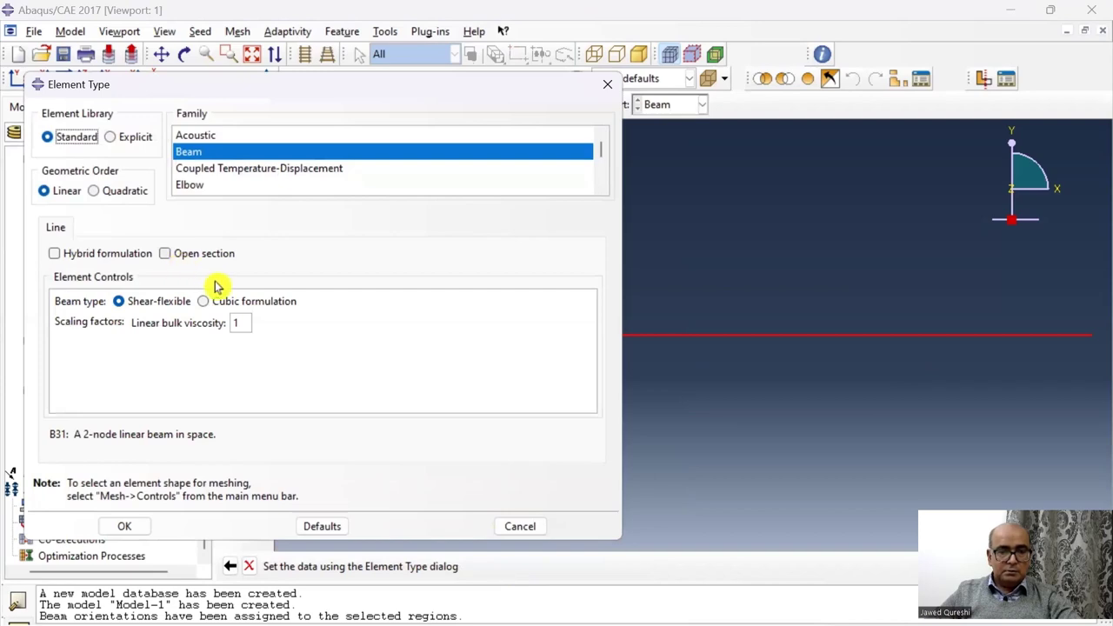
pyautogui.click(97, 191)
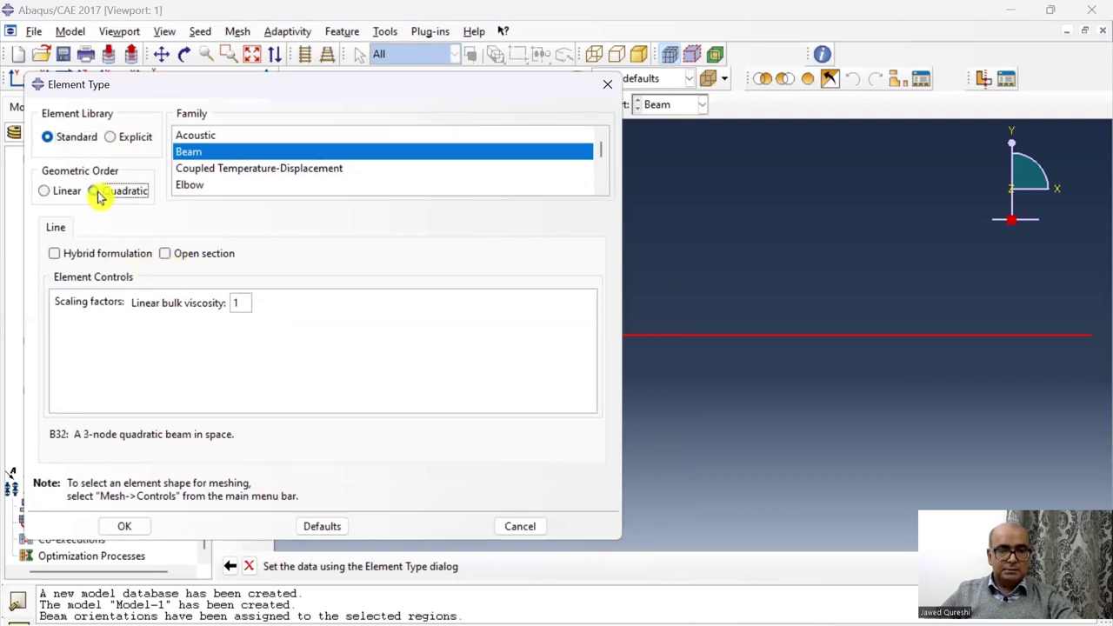
pyautogui.click(142, 531)
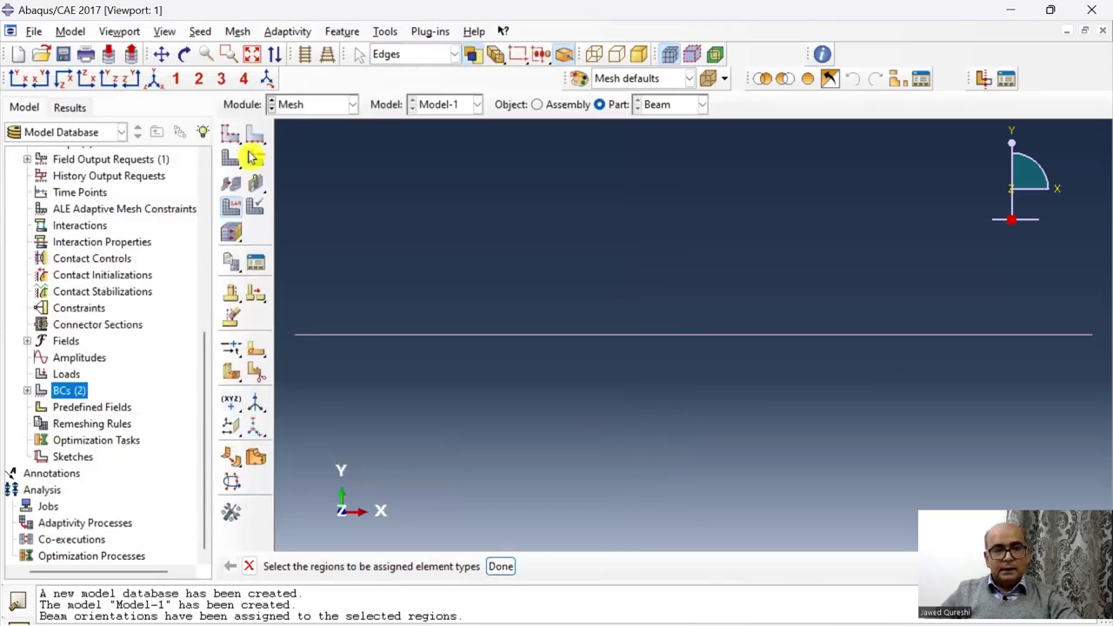
# - Seed the Beam part with a 0.2 global size and generate its mesh
pyautogui.click(230, 139)
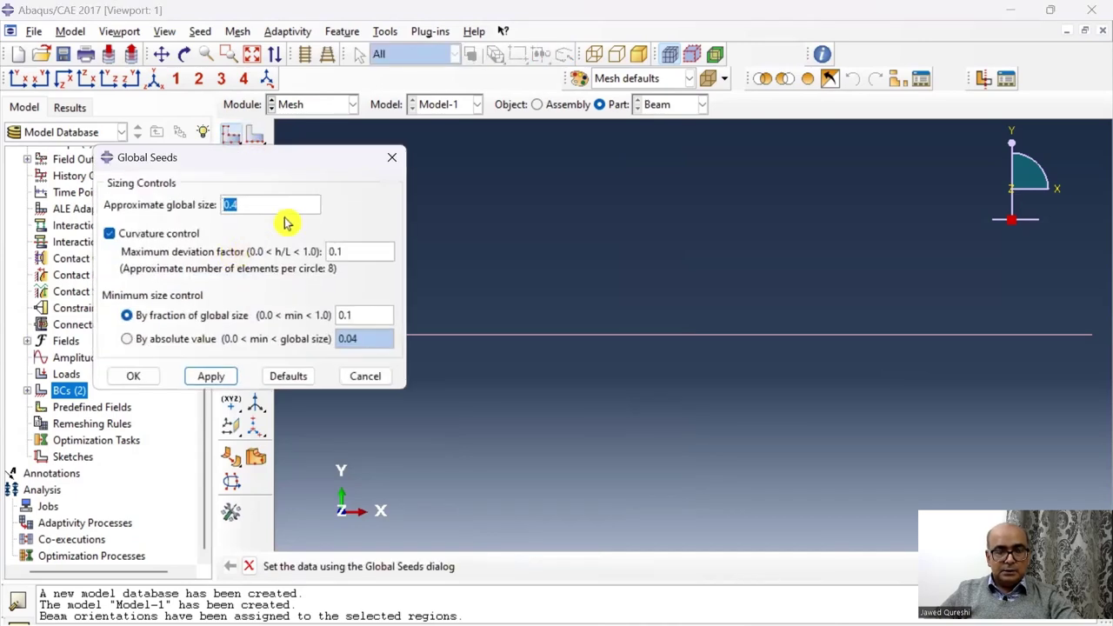
pyautogui.write('0.2')
pyautogui.click(196, 377)
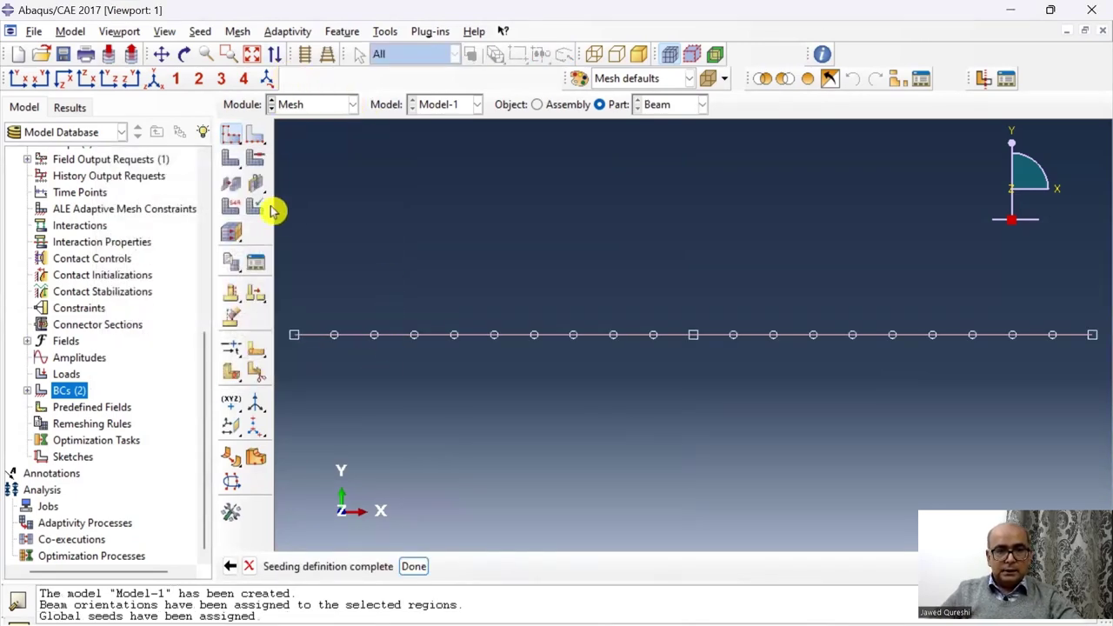
pyautogui.click(235, 169)
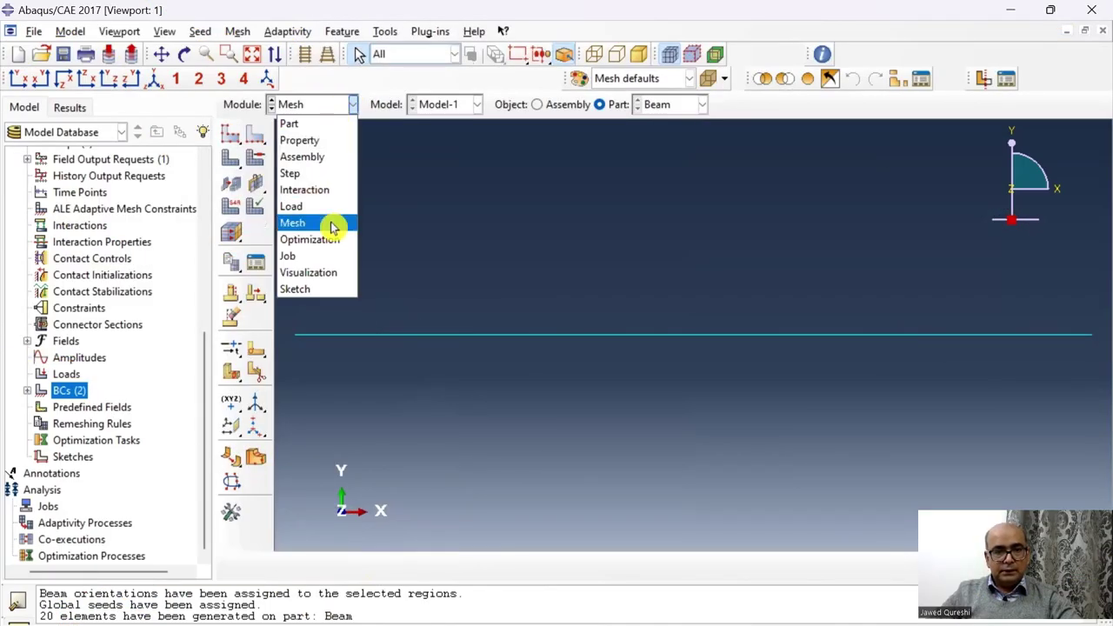
# - Create an analysis job named 'freq' in the Job module with default settings
pyautogui.click(330, 256)
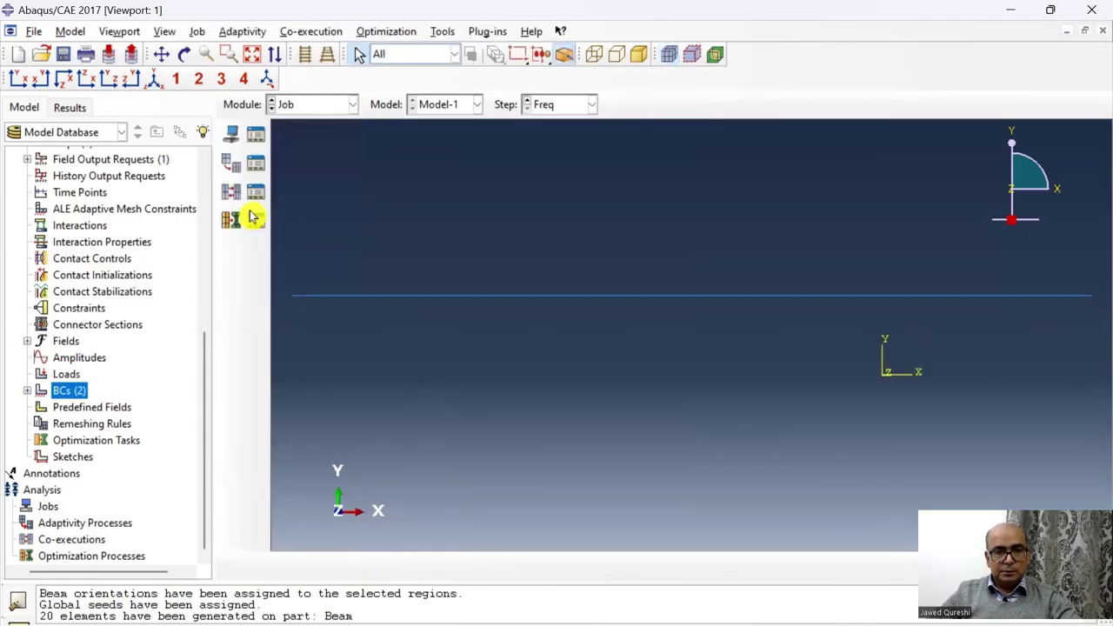
pyautogui.click(231, 137)
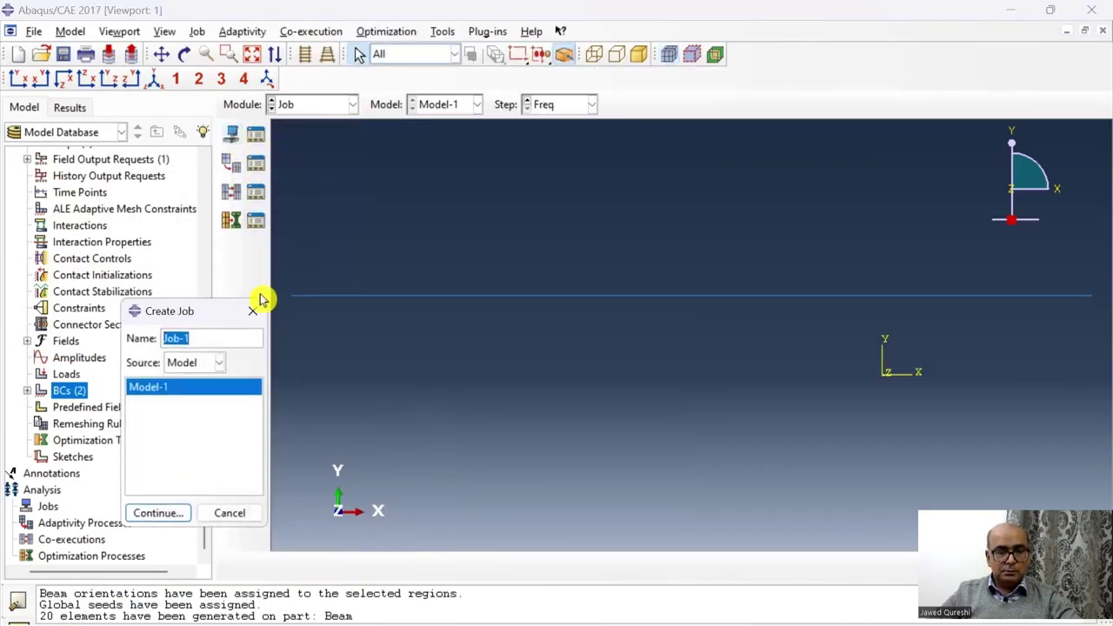
pyautogui.write('freq')
pyautogui.click(171, 513)
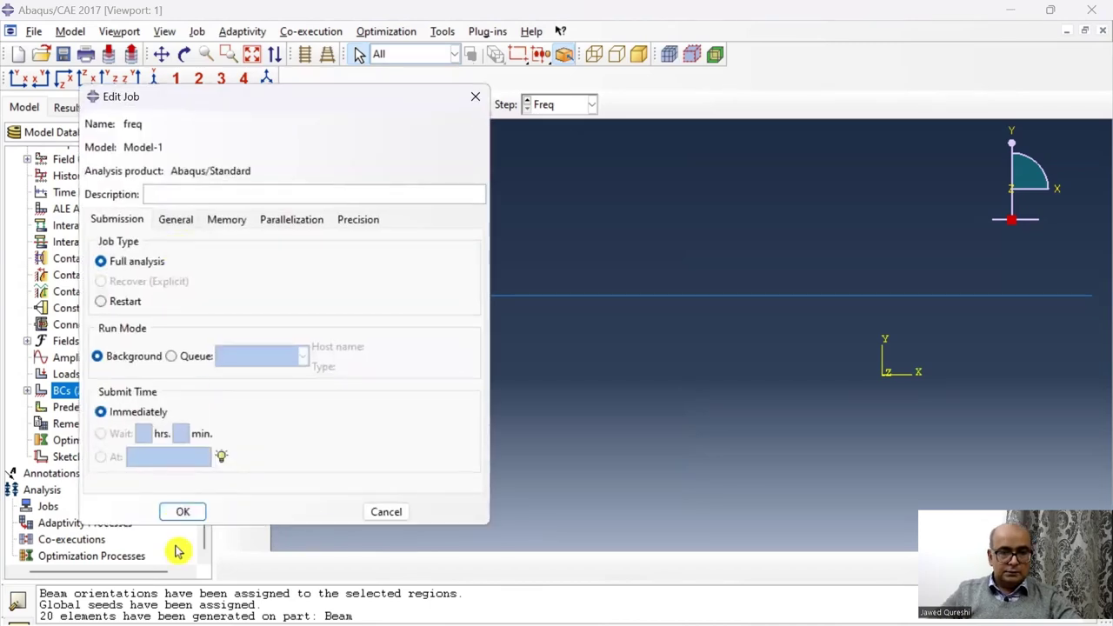
pyautogui.click(183, 512)
pyautogui.click(12, 506)
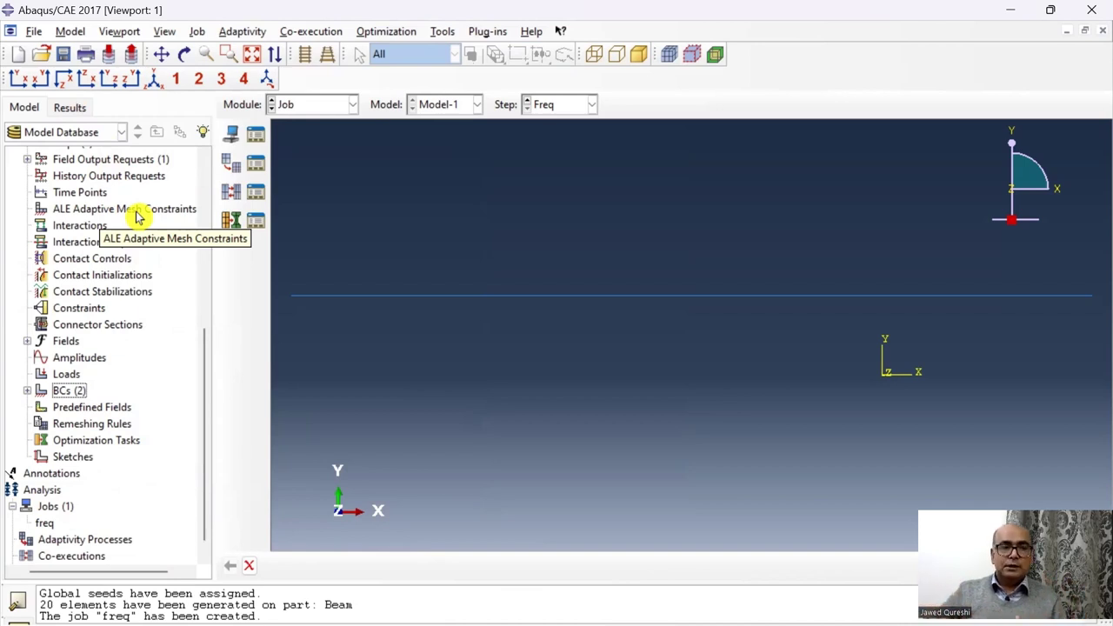
# - Check the working directory setting and close it without changes
pyautogui.click(33, 32)
pyautogui.click(87, 117)
pyautogui.press('Return')
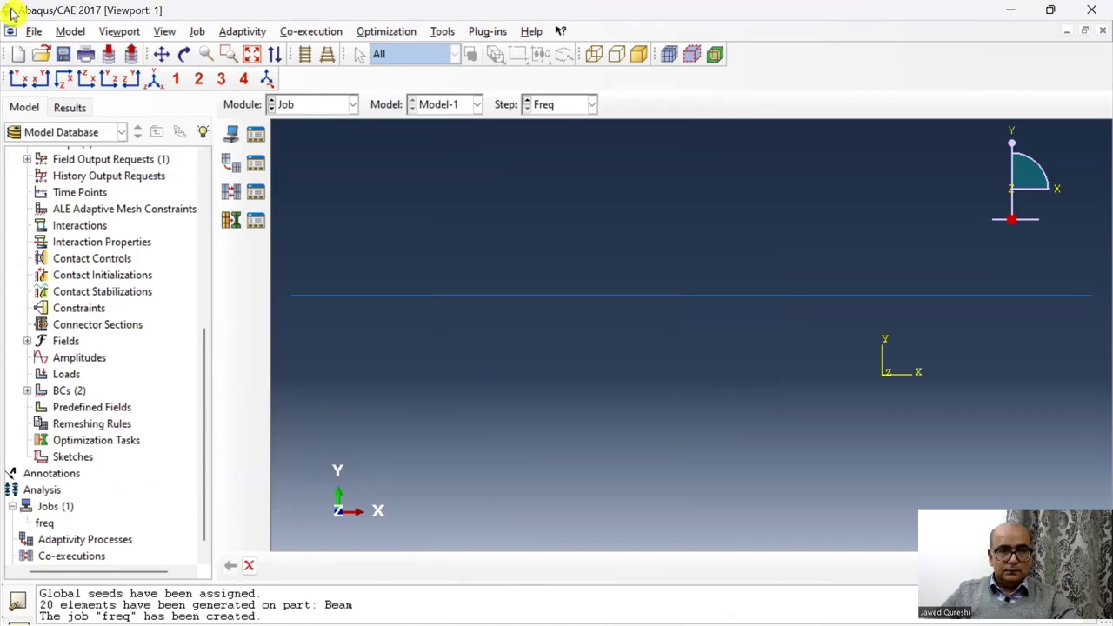
pyautogui.click(33, 32)
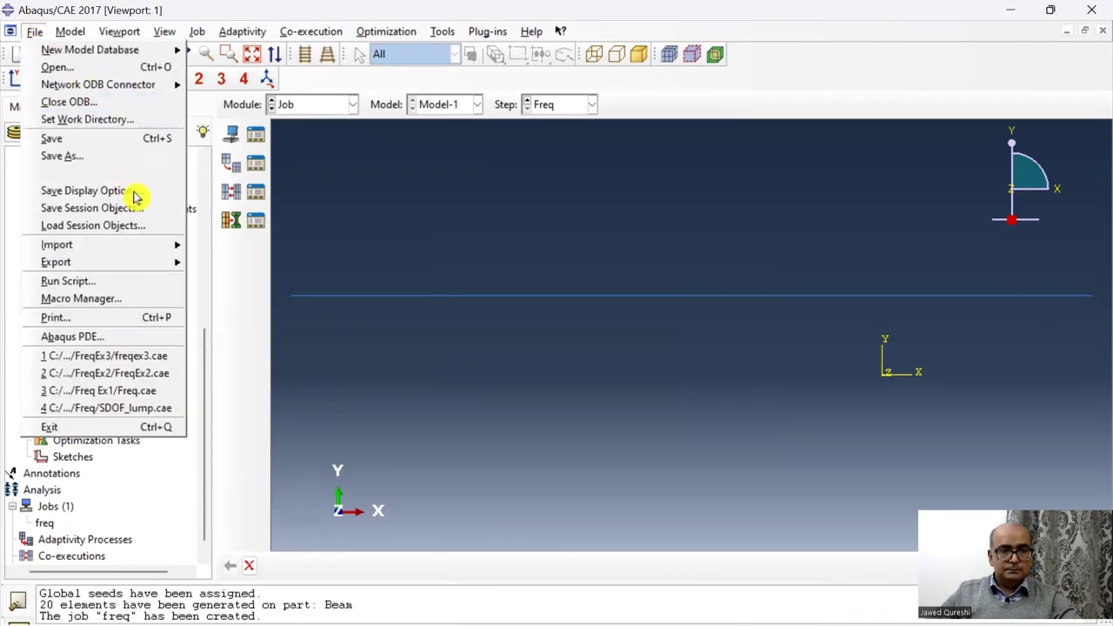
# - Save the model as freqSS.cae and submit the freq job
pyautogui.click(139, 156)
pyautogui.rightClick(45, 507)
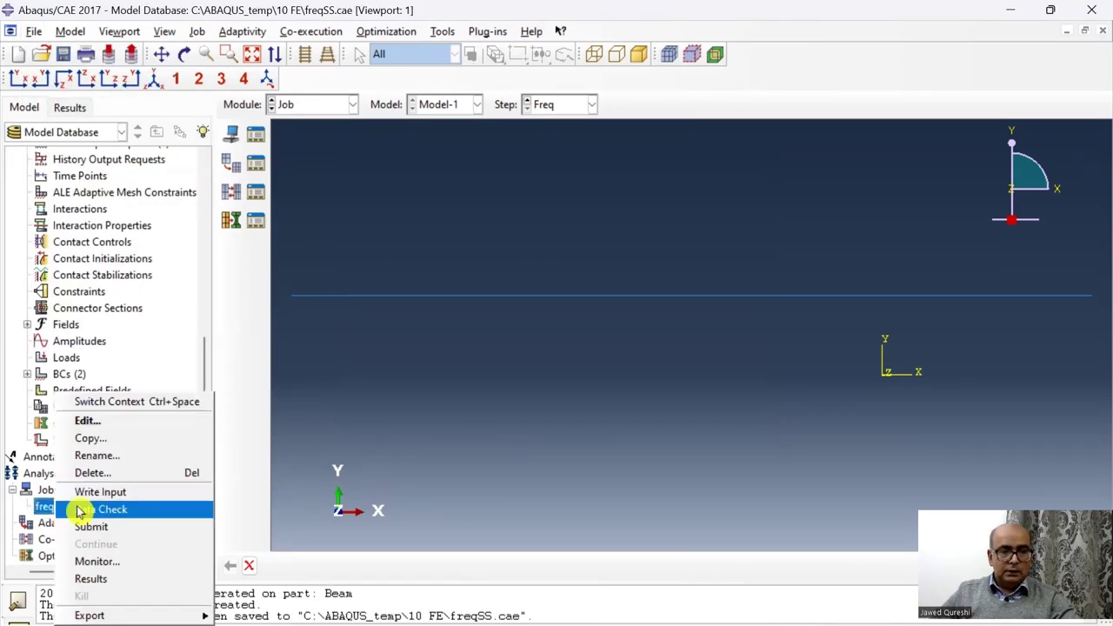
pyautogui.click(129, 527)
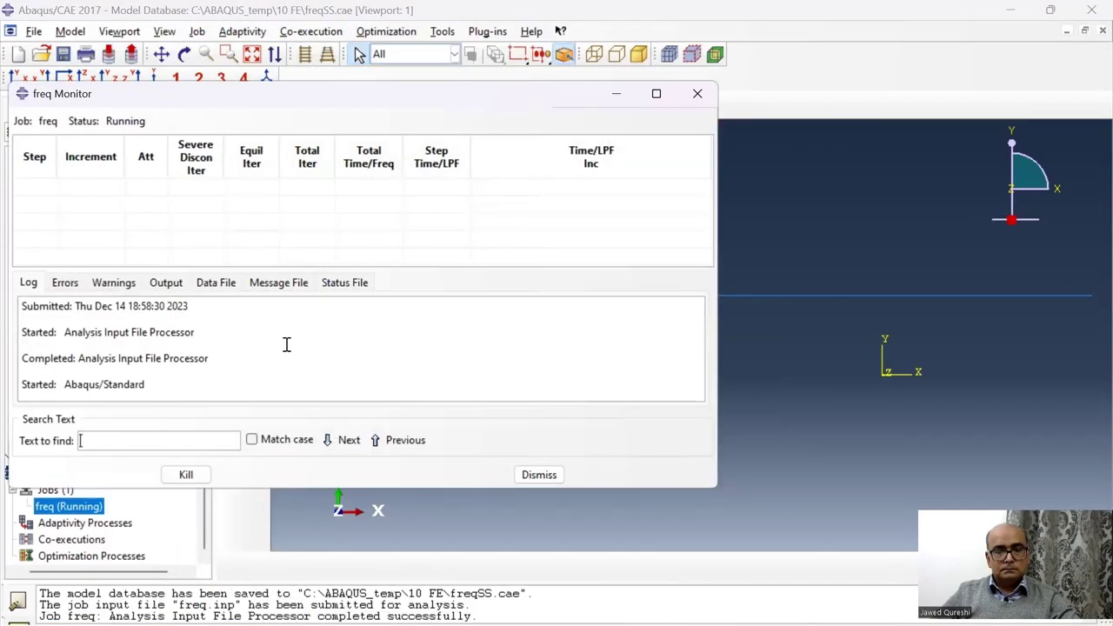
# - Find the total model mass of 2038.760 in the freq job's data file
pyautogui.click(210, 285)
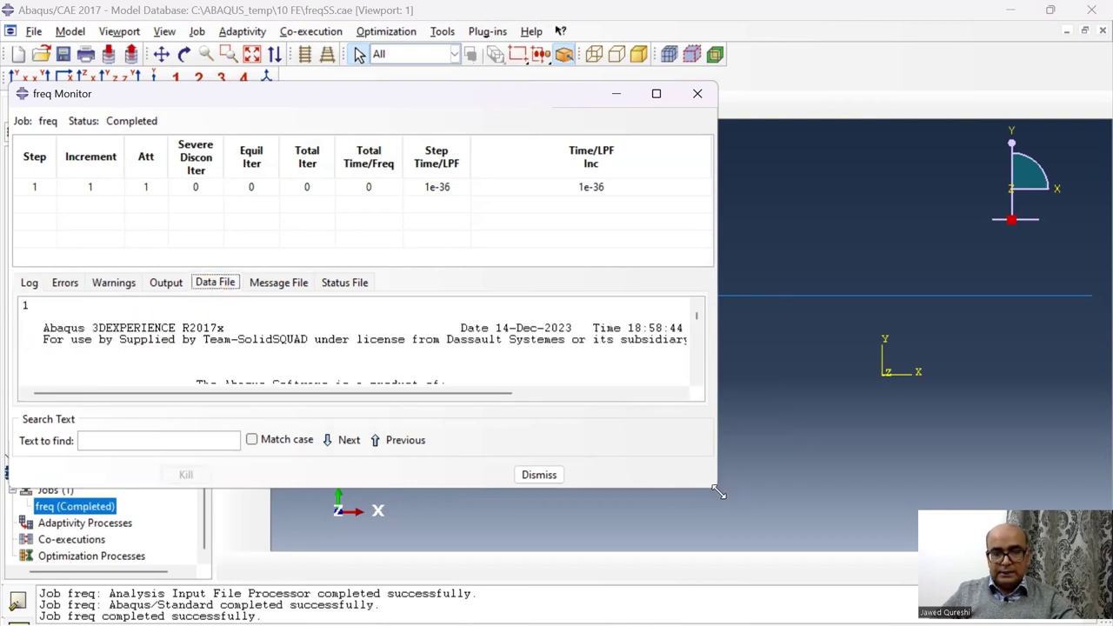
pyautogui.moveTo(715, 489); pyautogui.dragTo(793, 532)
pyautogui.scroll(-10, 435, 368)
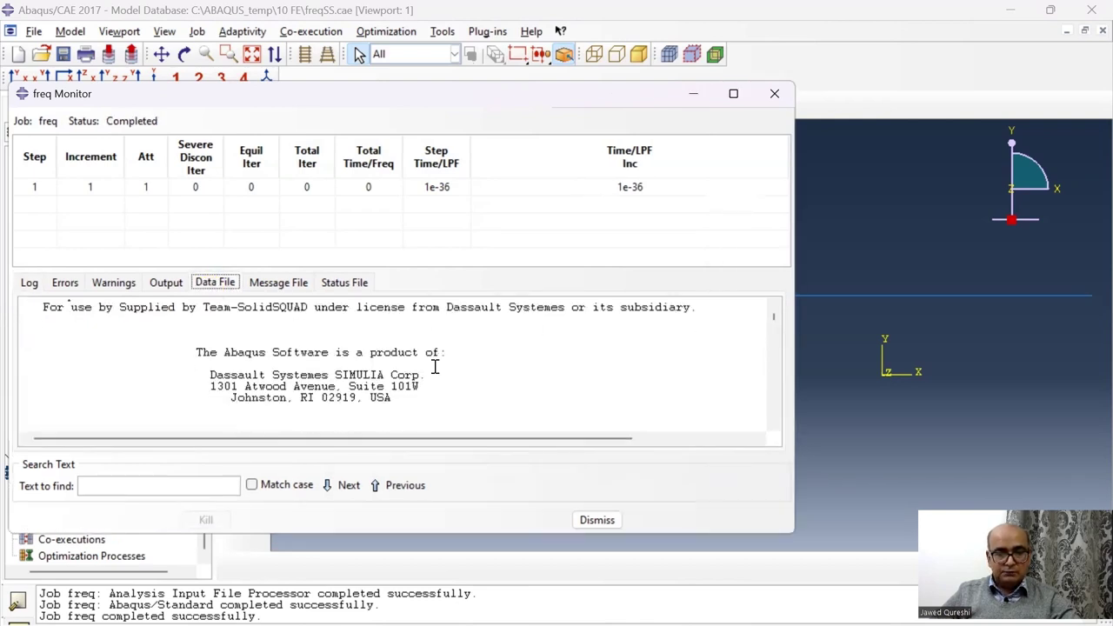
pyautogui.scroll(-1, 434, 371)
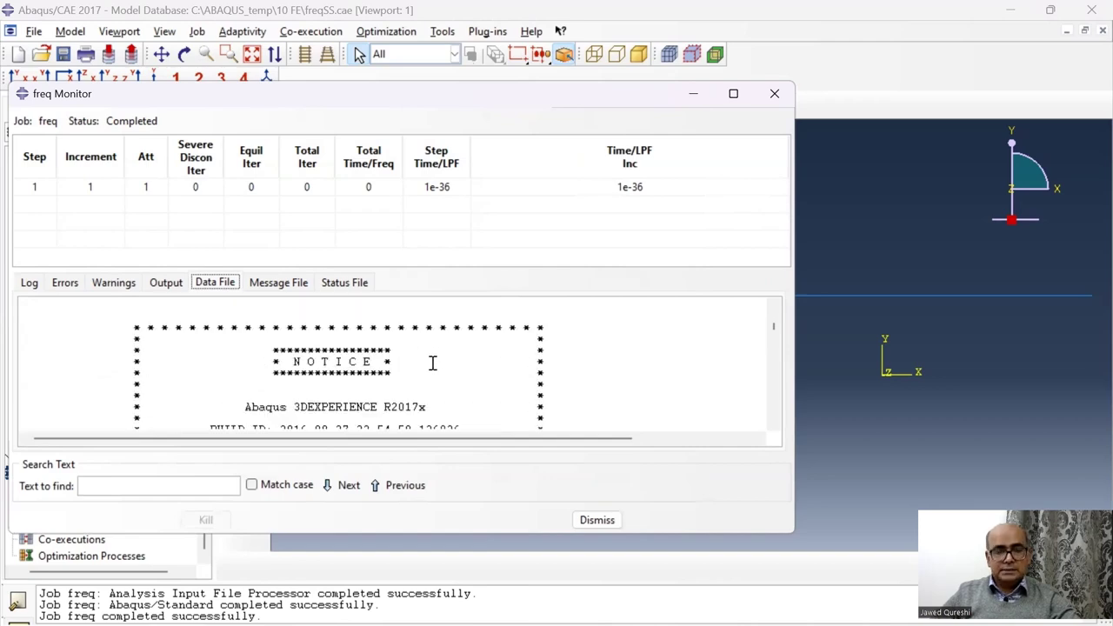
pyautogui.scroll(-15, 432, 363)
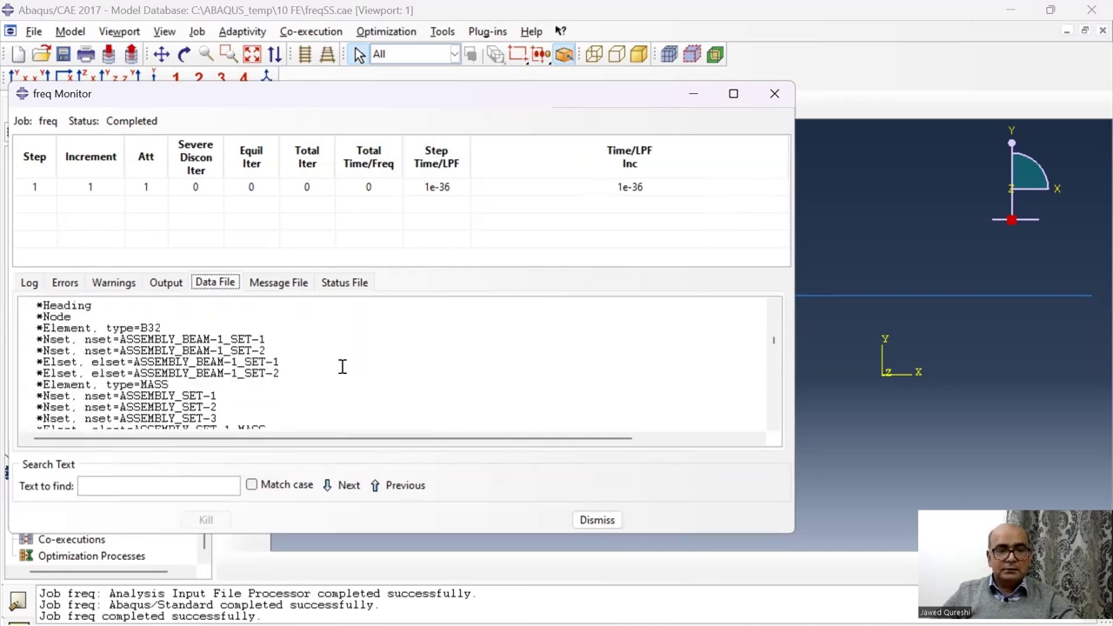
pyautogui.scroll(-15, 342, 367)
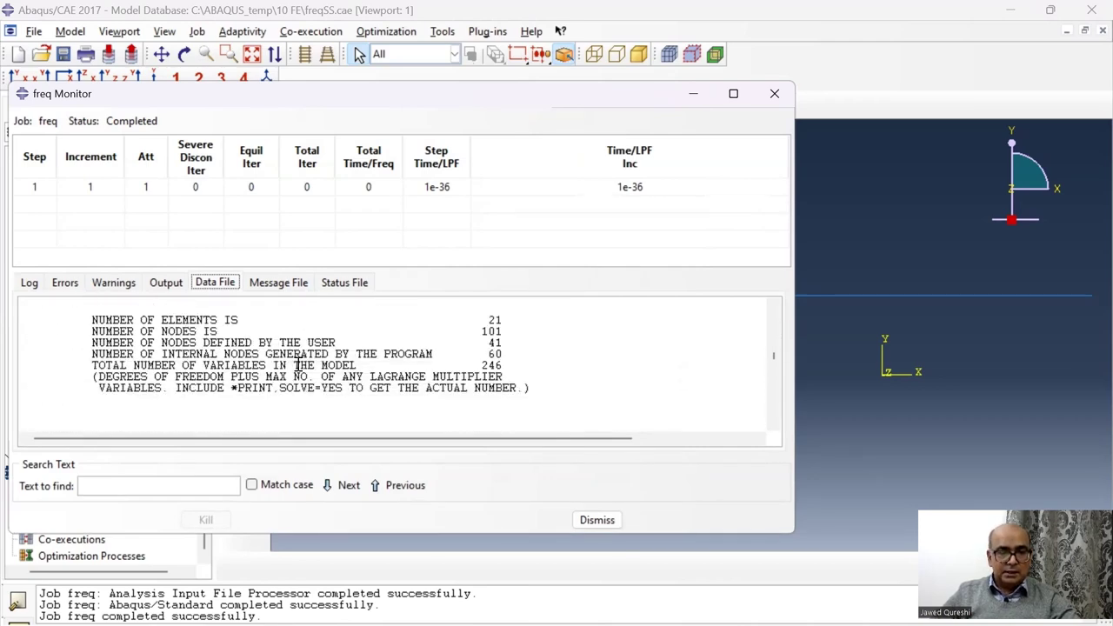
pyautogui.scroll(-15, 298, 364)
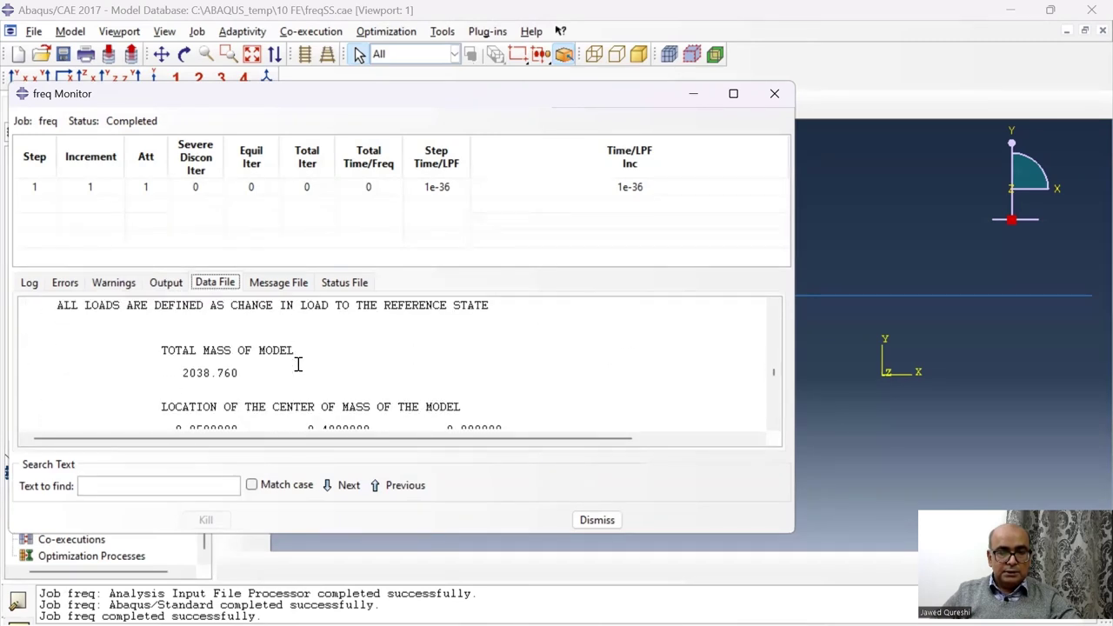
pyautogui.scroll(-1, 252, 361)
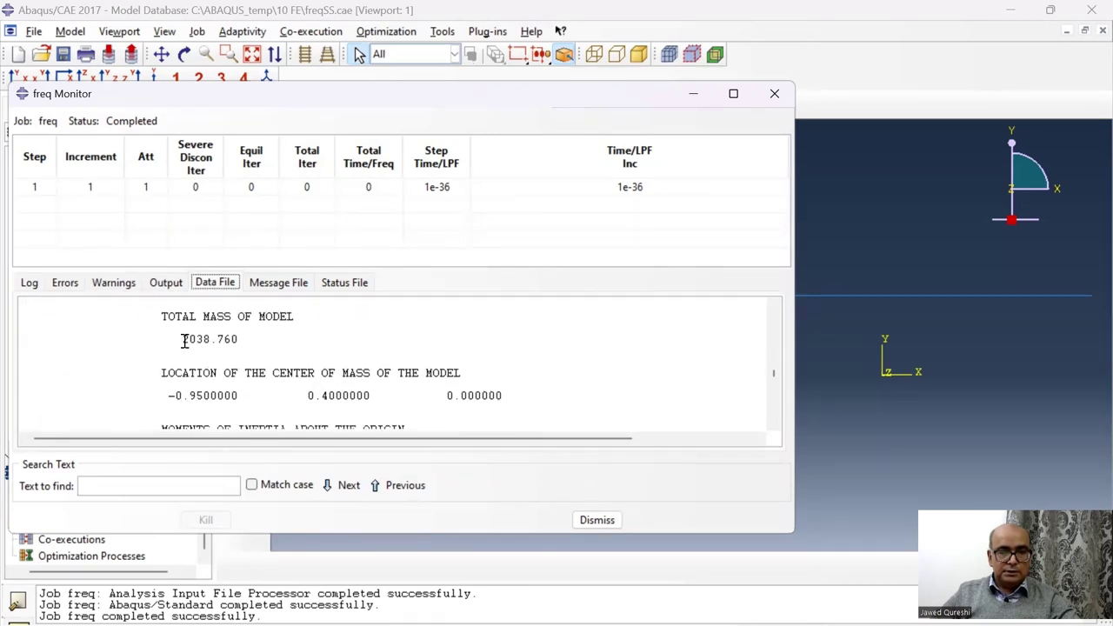
pyautogui.moveTo(182, 339); pyautogui.dragTo(235, 344)
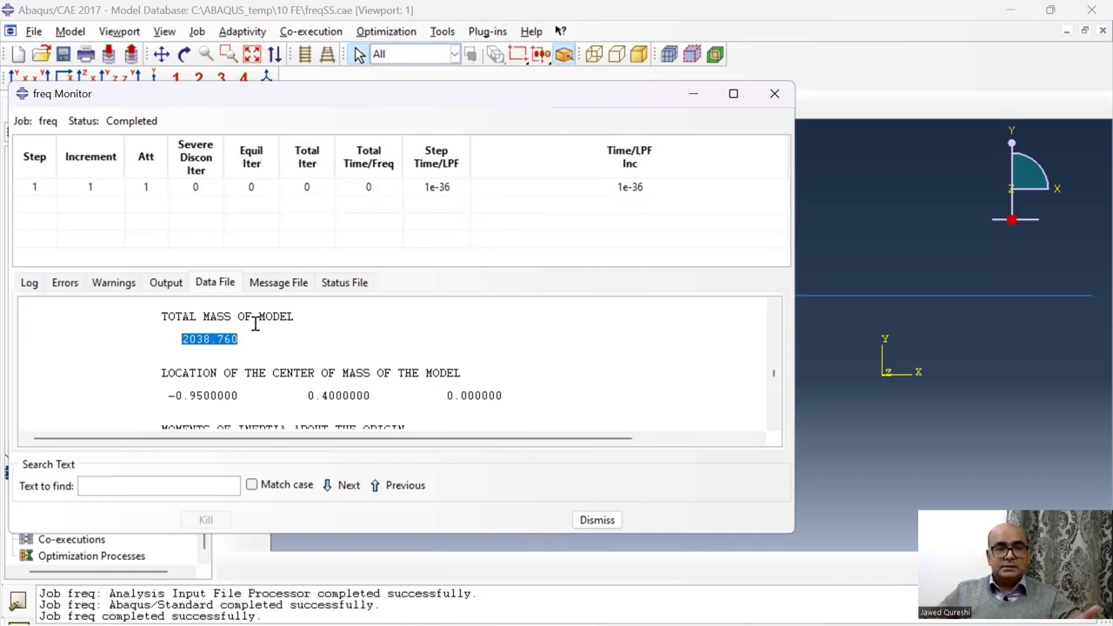
# - Highlight mode 2's frequency of 46.866 rad/time in the eigenvalue table
pyautogui.scroll(-5, 178, 348)
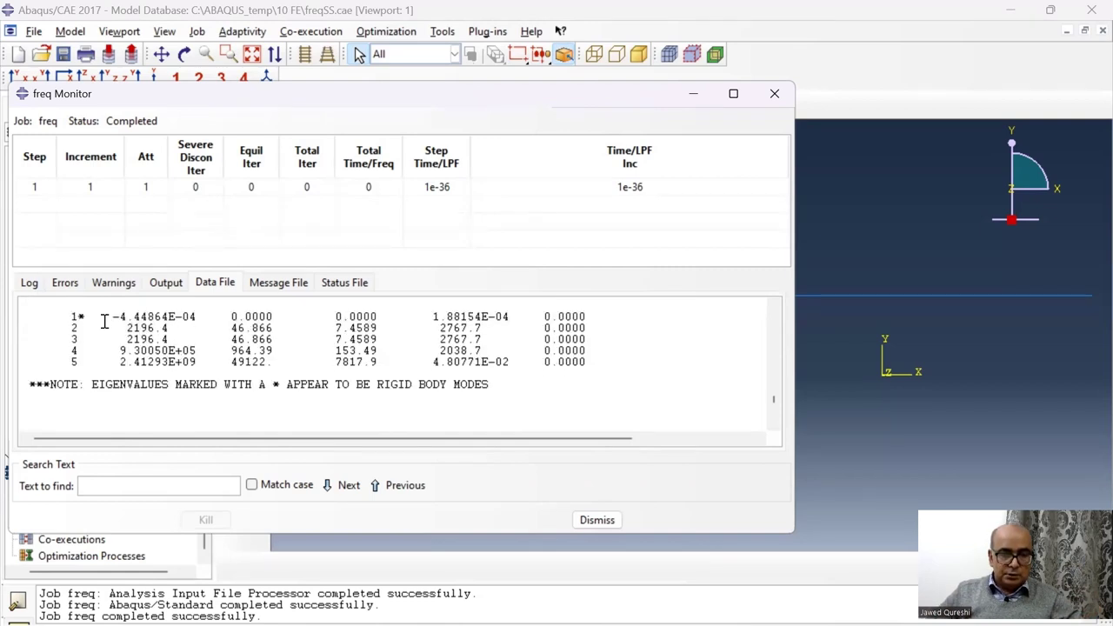
pyautogui.scroll(1, 295, 379)
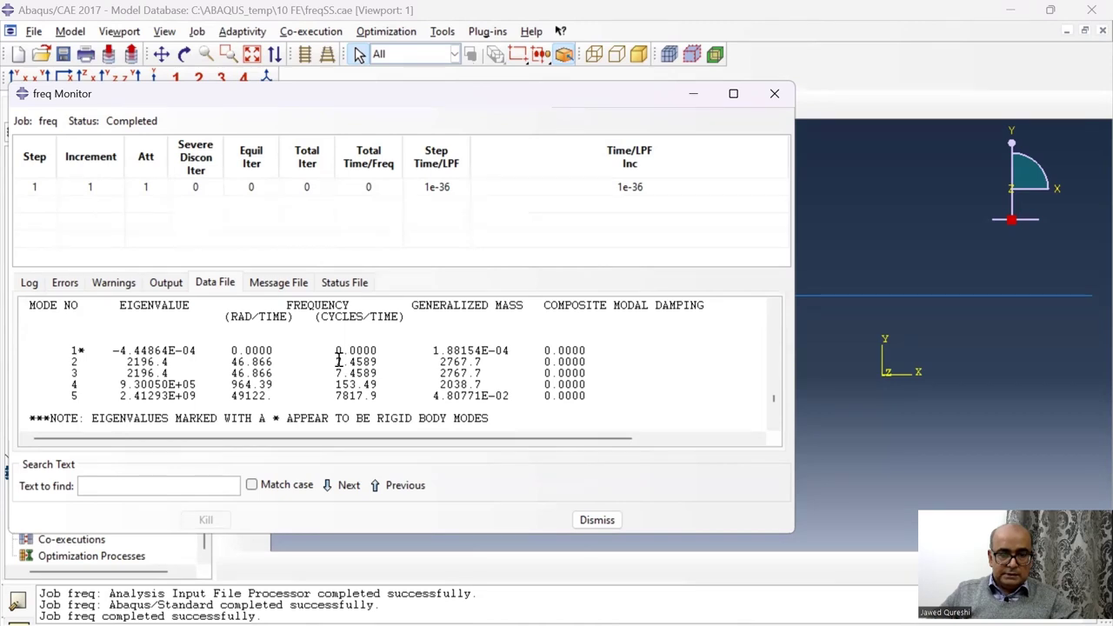
pyautogui.click(335, 363)
pyautogui.moveTo(232, 362); pyautogui.dragTo(245, 362)
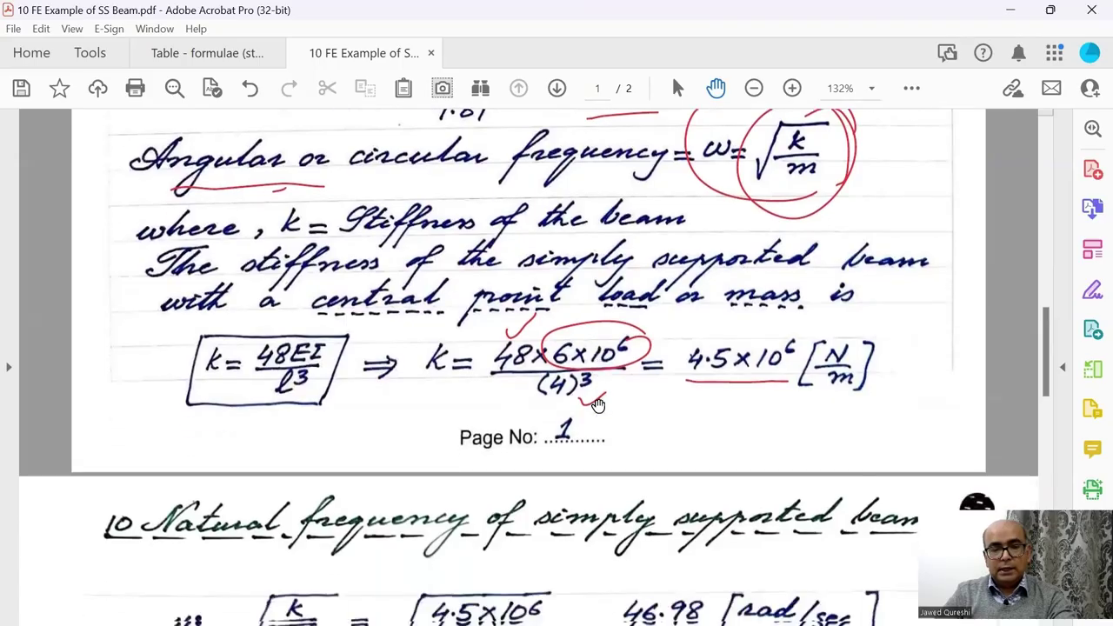
# - Scroll the PDF to page 2's hand results: ω = 46.98 rad/sec, f = 7.48 Hz
pyautogui.scroll(-2, 598, 406)
pyautogui.scroll(-2, 598, 406)
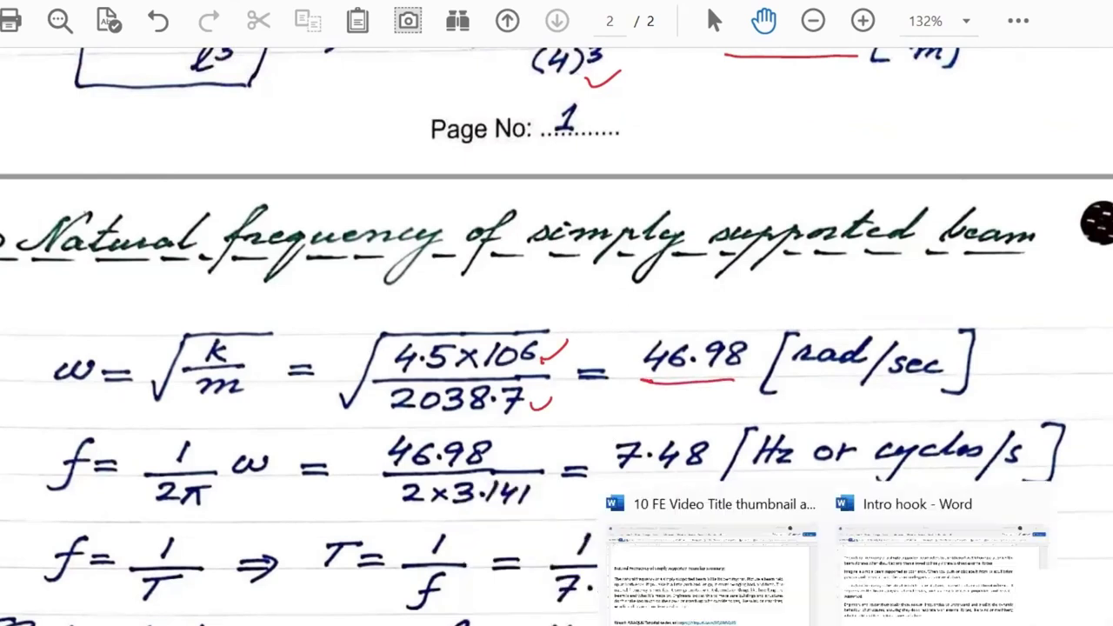
pyautogui.moveTo(765, 612)
pyautogui.click(832, 609)
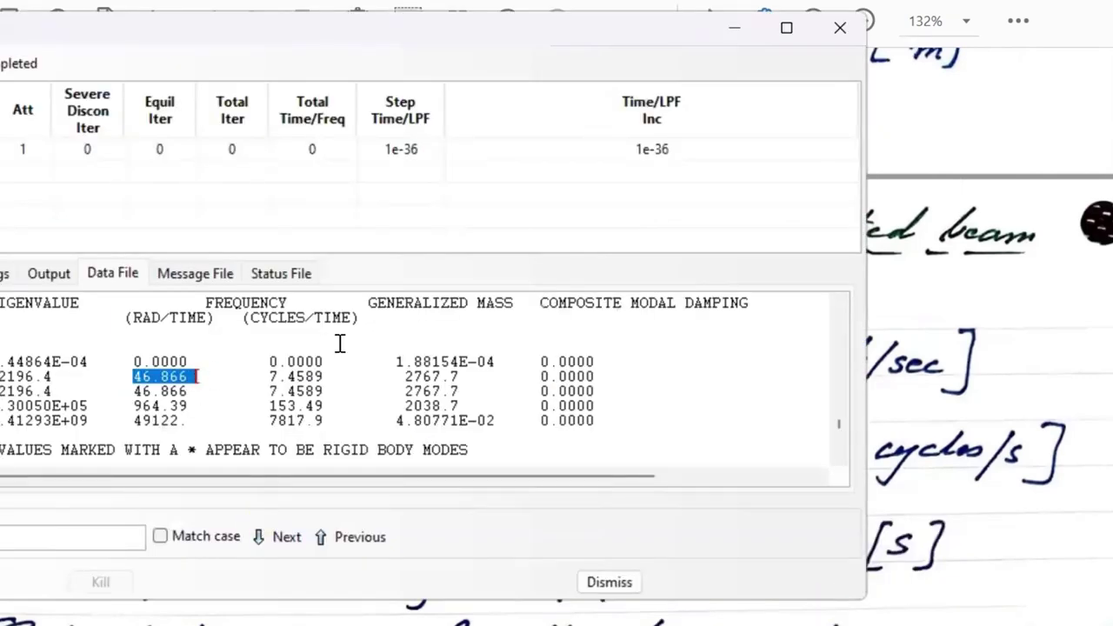
pyautogui.click(735, 28)
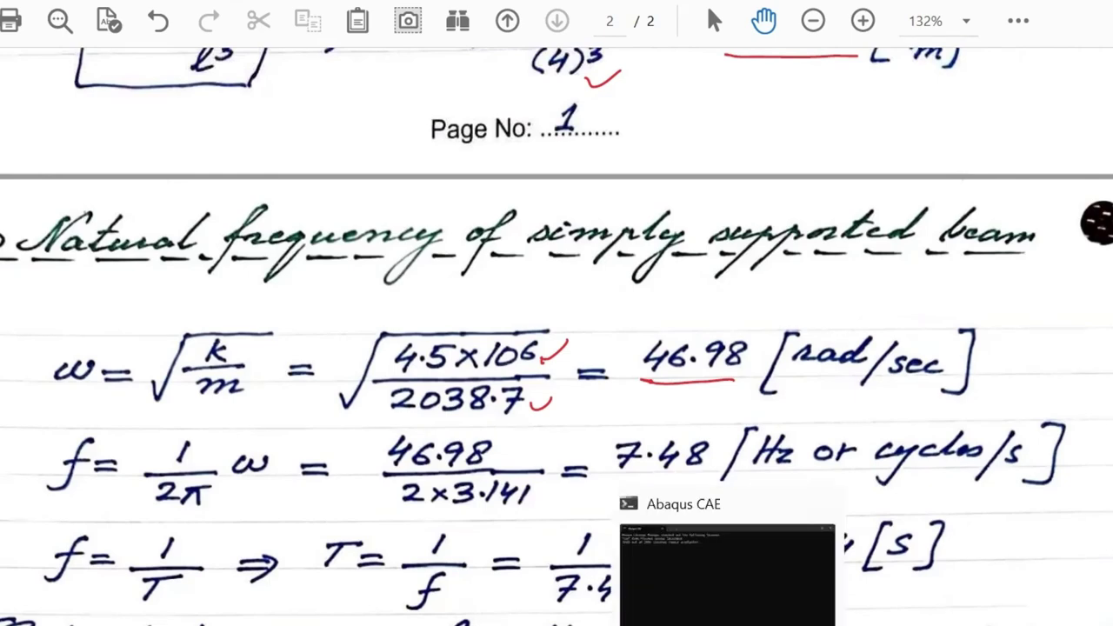
pyautogui.click(812, 616)
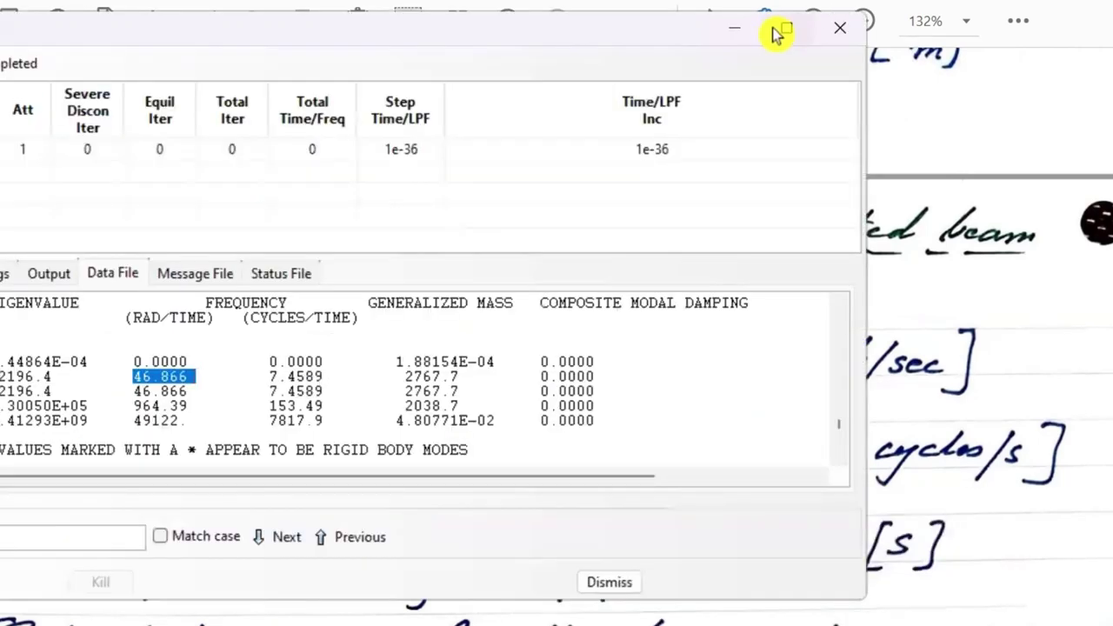
pyautogui.click(734, 28)
pyautogui.scroll(-1, 627, 423)
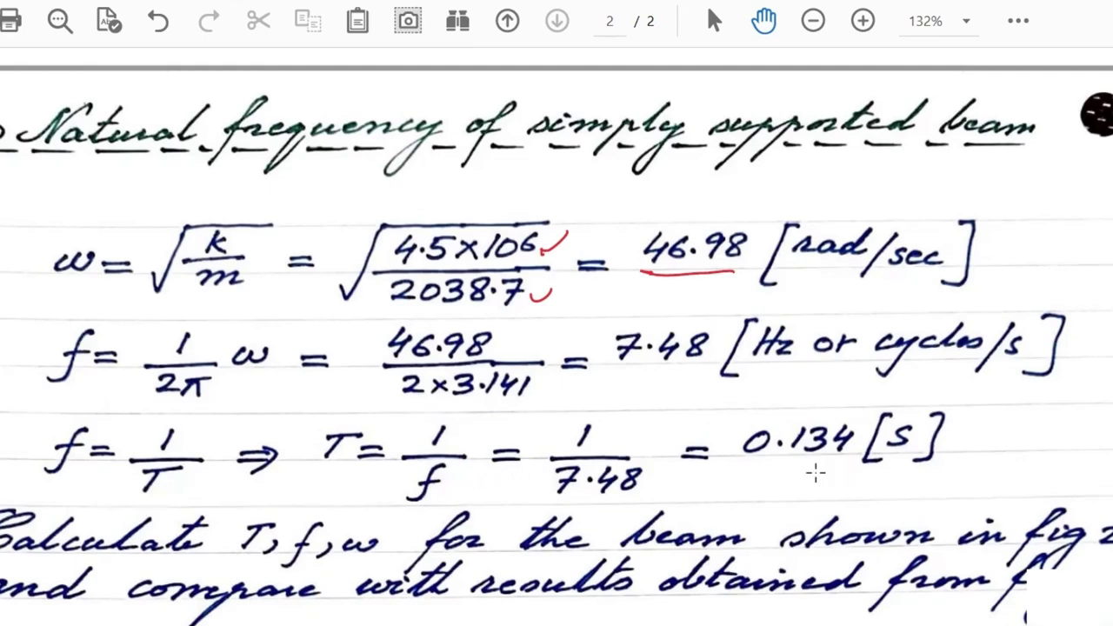
pyautogui.moveTo(726, 604)
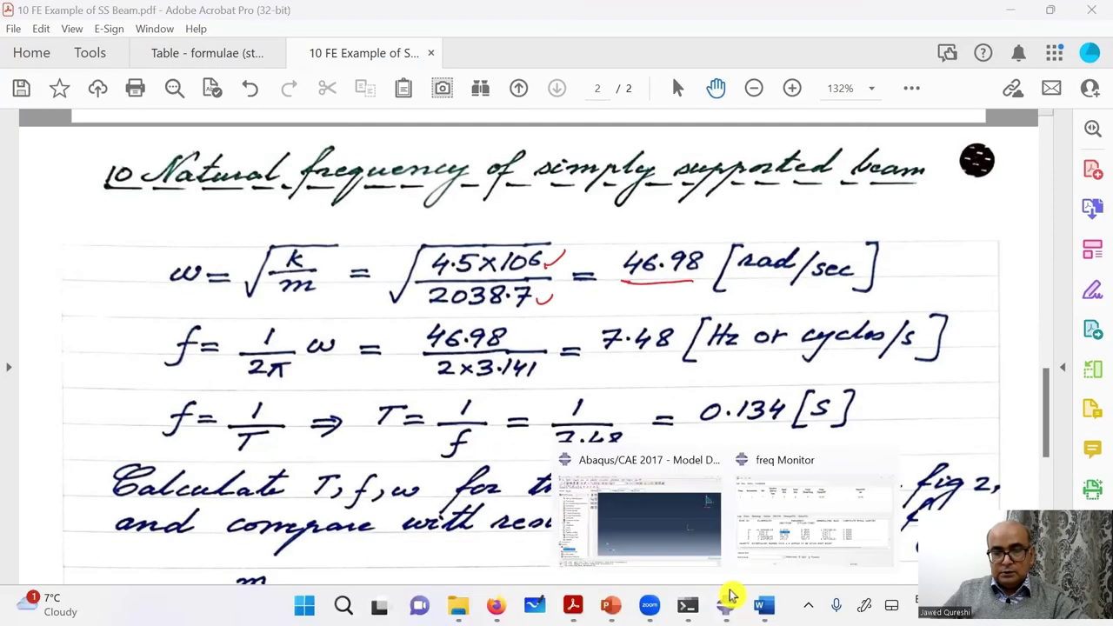
pyautogui.click(770, 543)
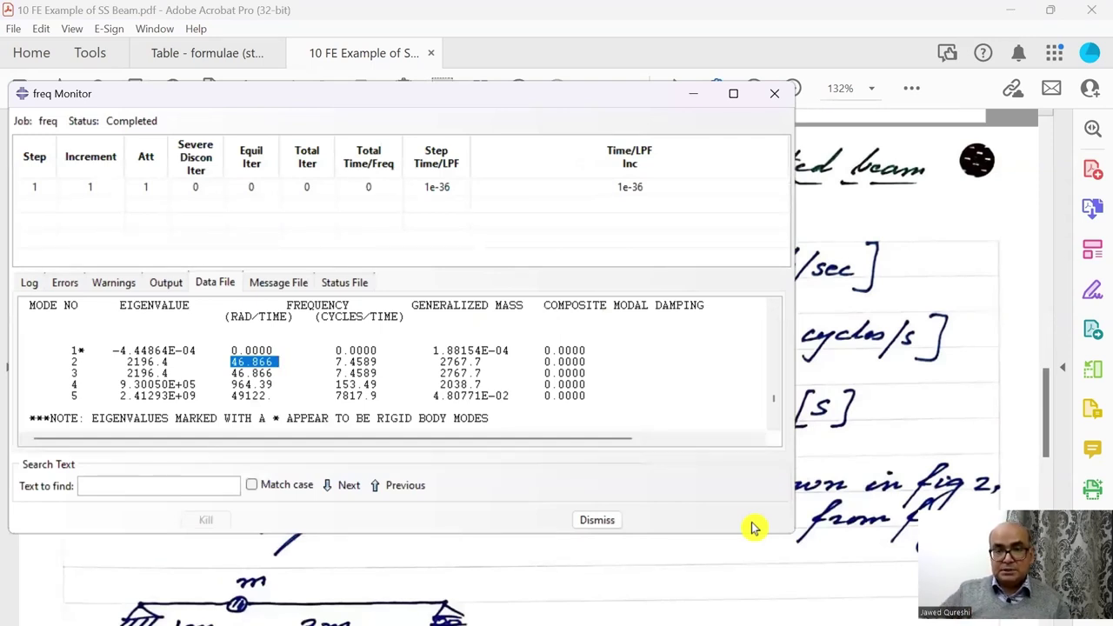
pyautogui.click(706, 99)
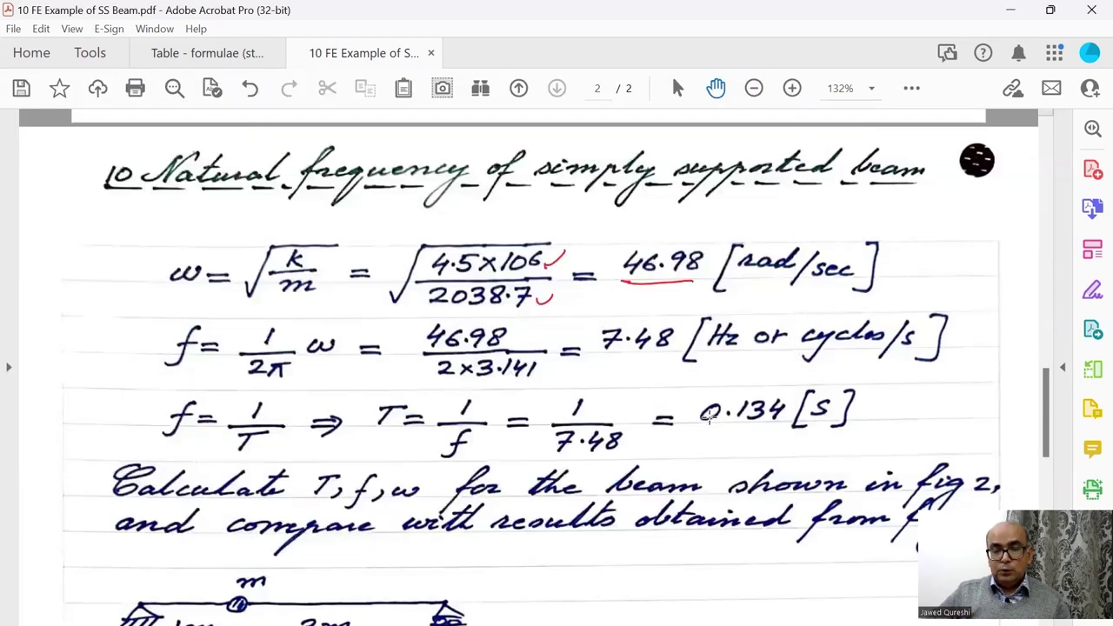
# - Scroll to the off-centre mass calculations: k = 8×10⁶ N/m, ω = 62.64 rad/s, f = 9.97 Hz
pyautogui.scroll(-2, 709, 416)
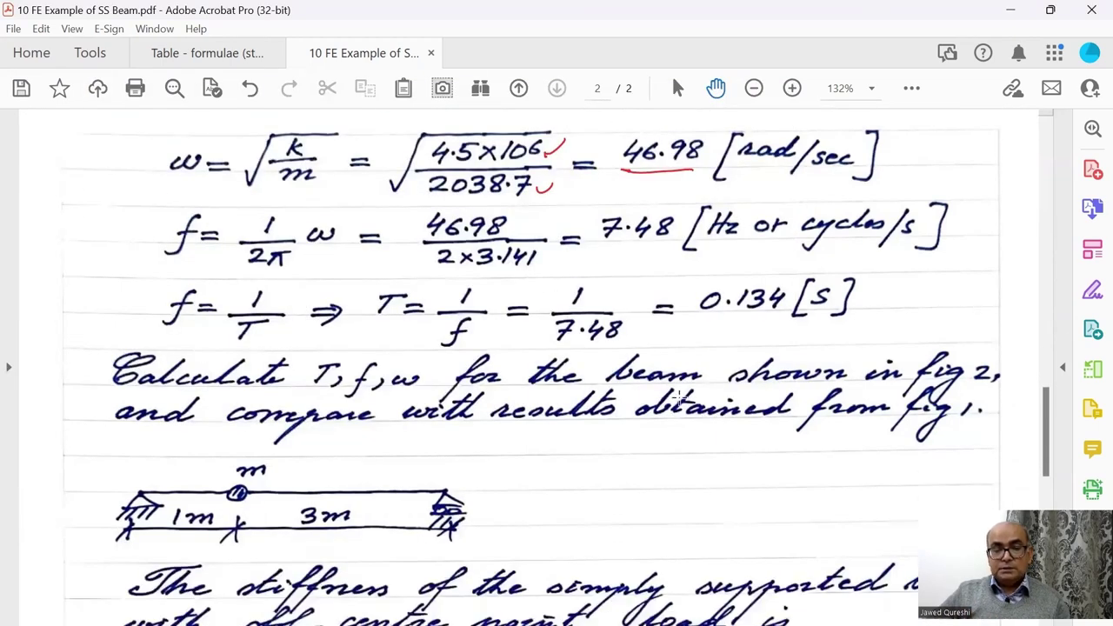
pyautogui.scroll(-6, 686, 373)
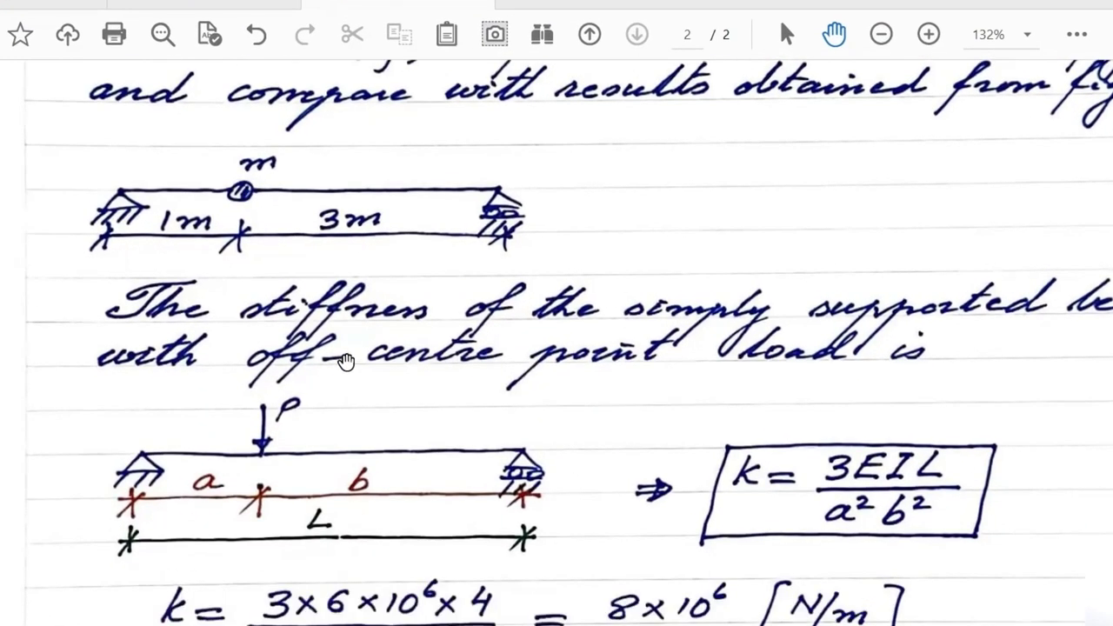
pyautogui.scroll(-2, 340, 363)
pyautogui.scroll(-2, 538, 372)
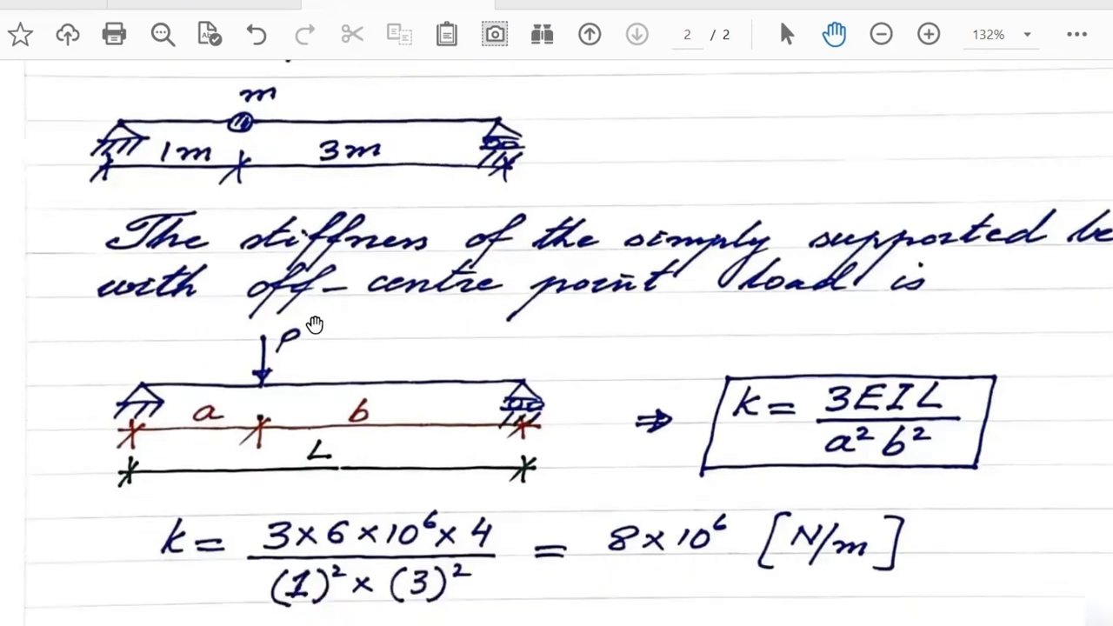
pyautogui.scroll(-1, 314, 324)
pyautogui.scroll(-2, 621, 298)
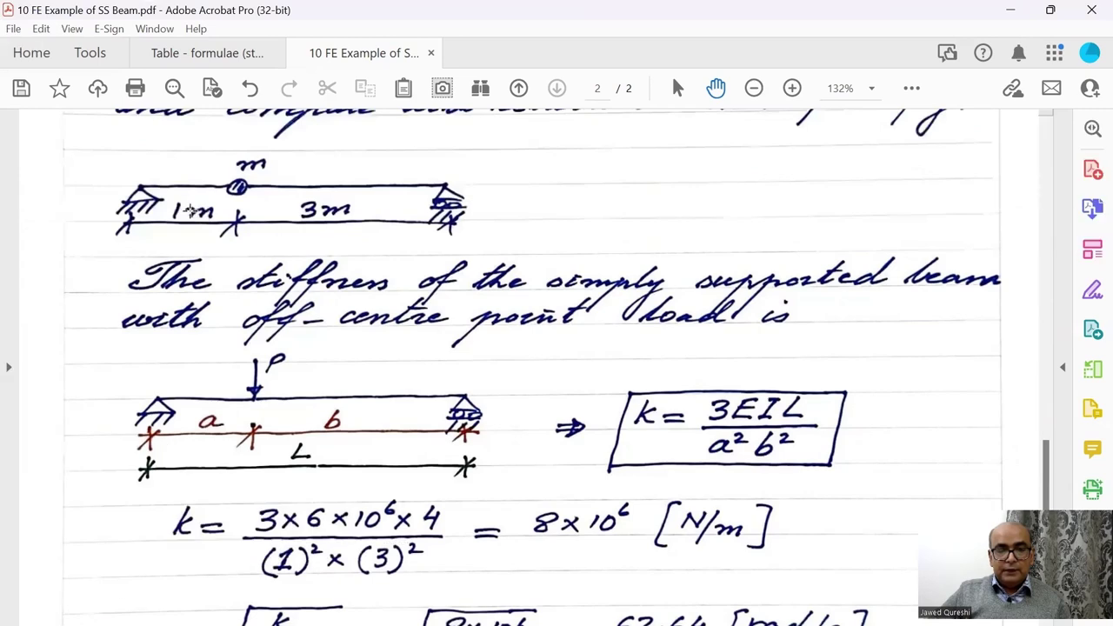
pyautogui.scroll(-1, 348, 318)
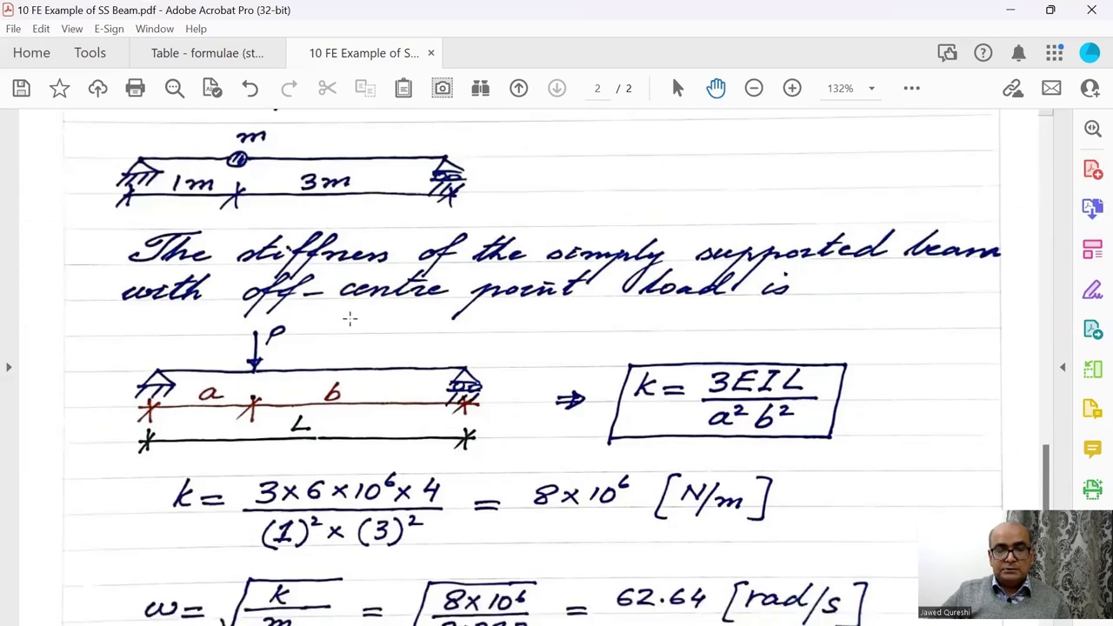
pyautogui.scroll(-1, 435, 439)
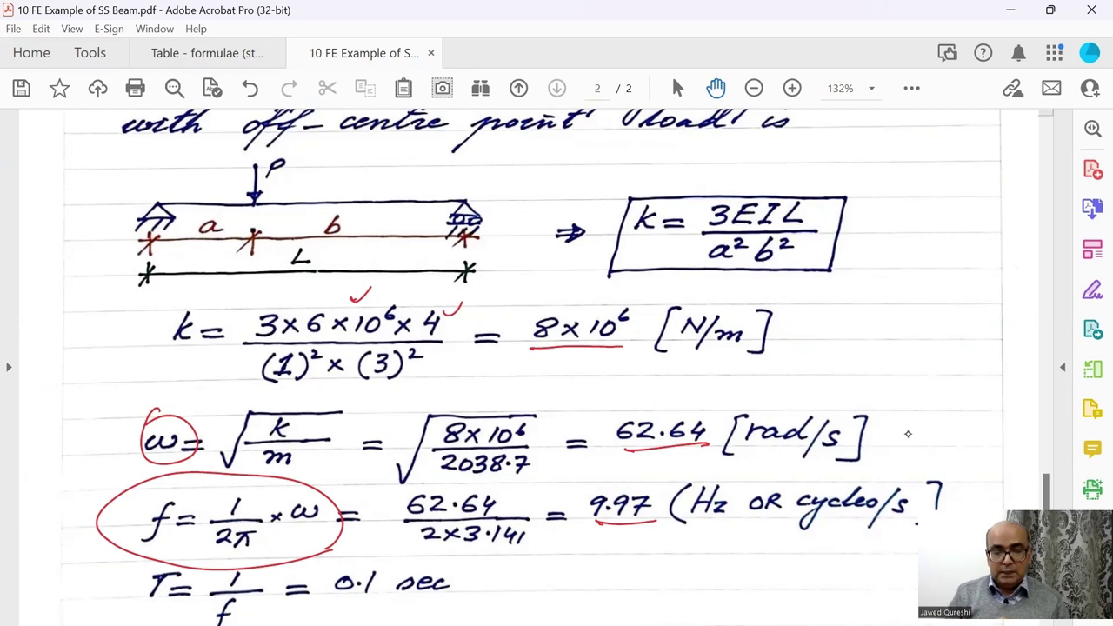
# - Move the Beam's Partition edge-1 point from mid-span to edge parameter 0.25
pyautogui.click(703, 561)
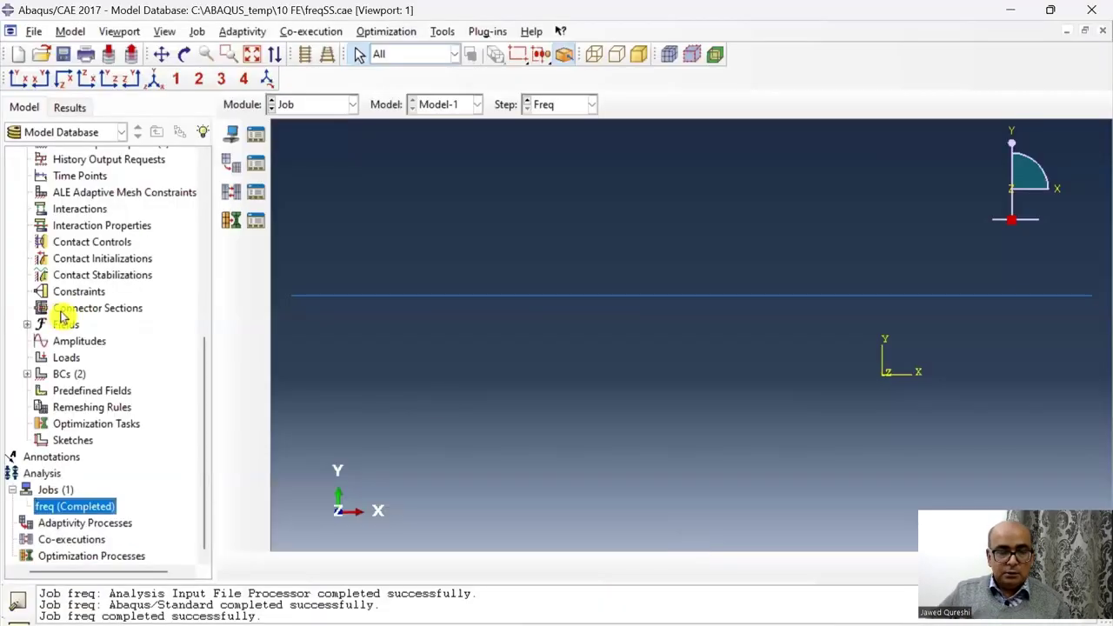
pyautogui.scroll(5, 83, 317)
pyautogui.scroll(2, 82, 317)
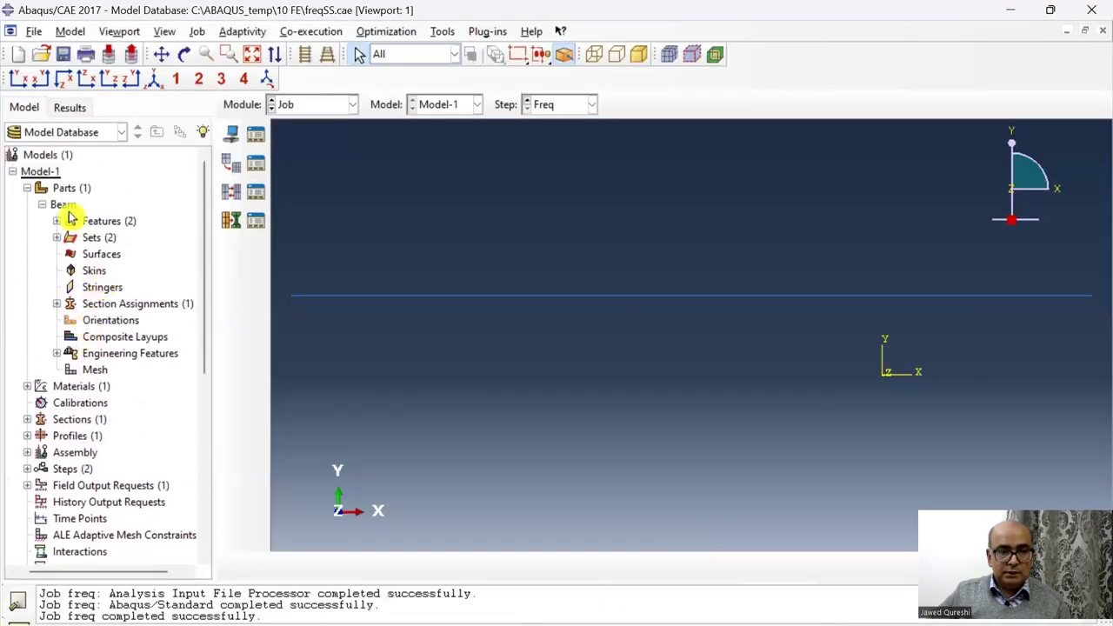
pyautogui.doubleClick(66, 207)
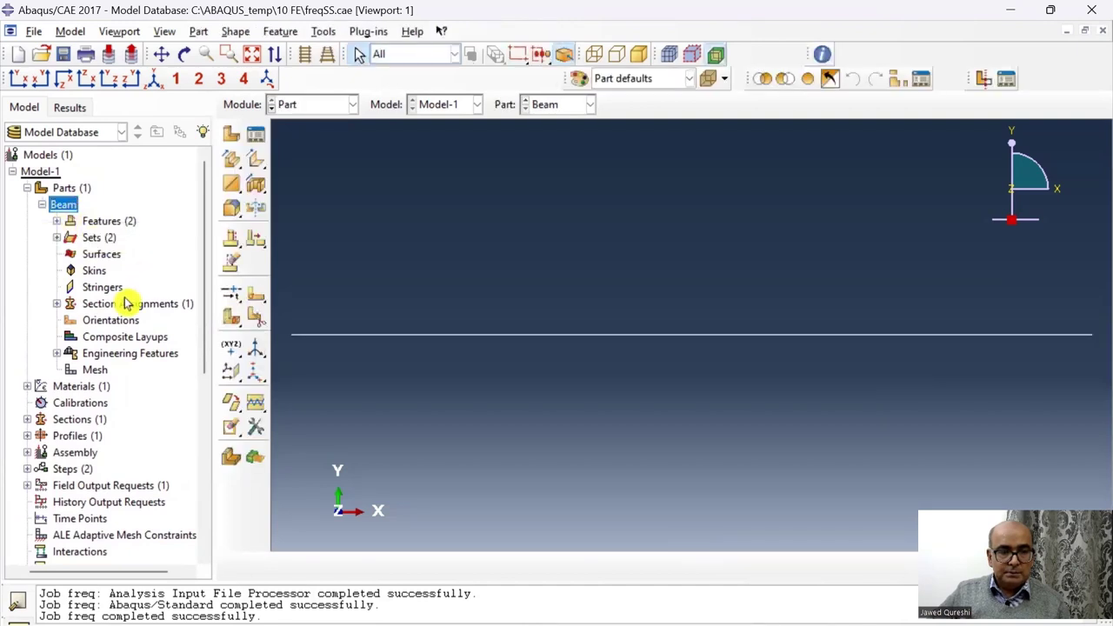
pyautogui.click(57, 221)
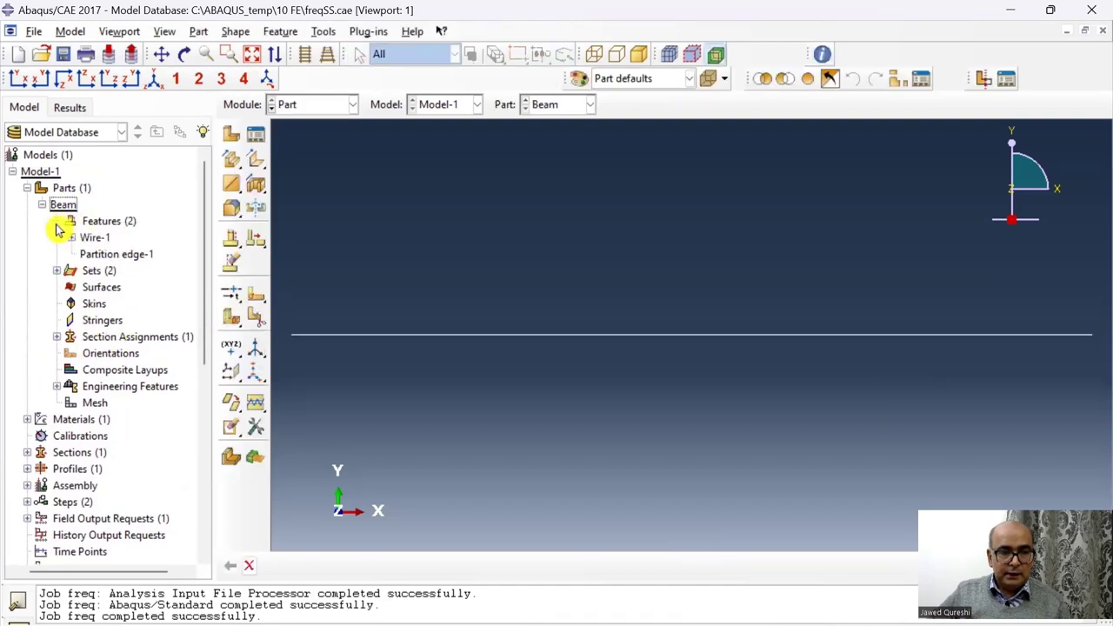
pyautogui.click(97, 254)
pyautogui.doubleClick(96, 258)
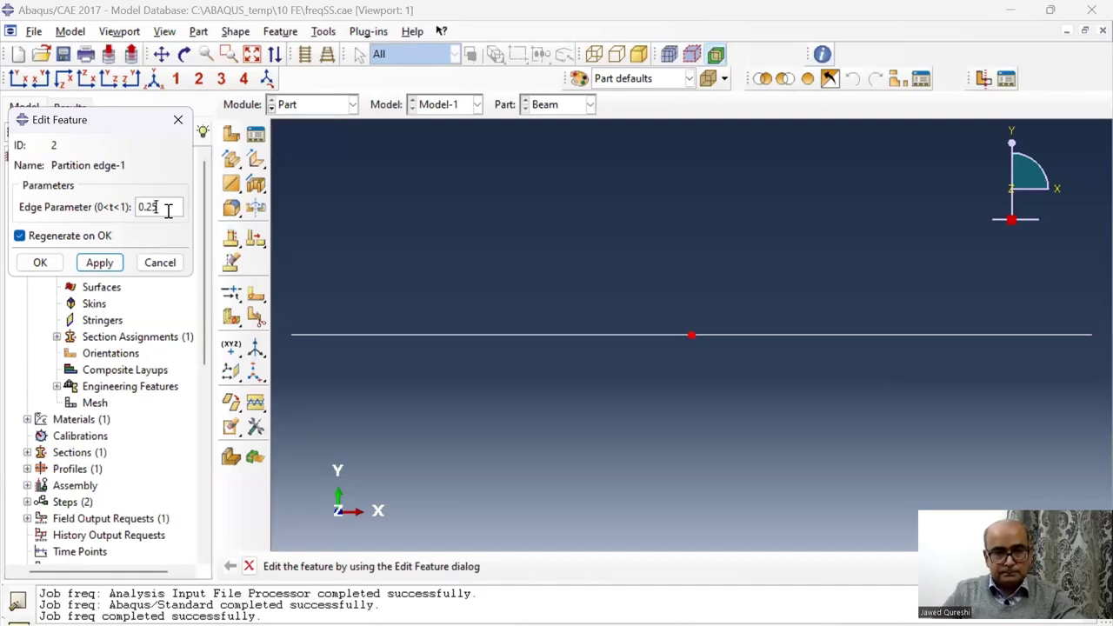
pyautogui.click(45, 263)
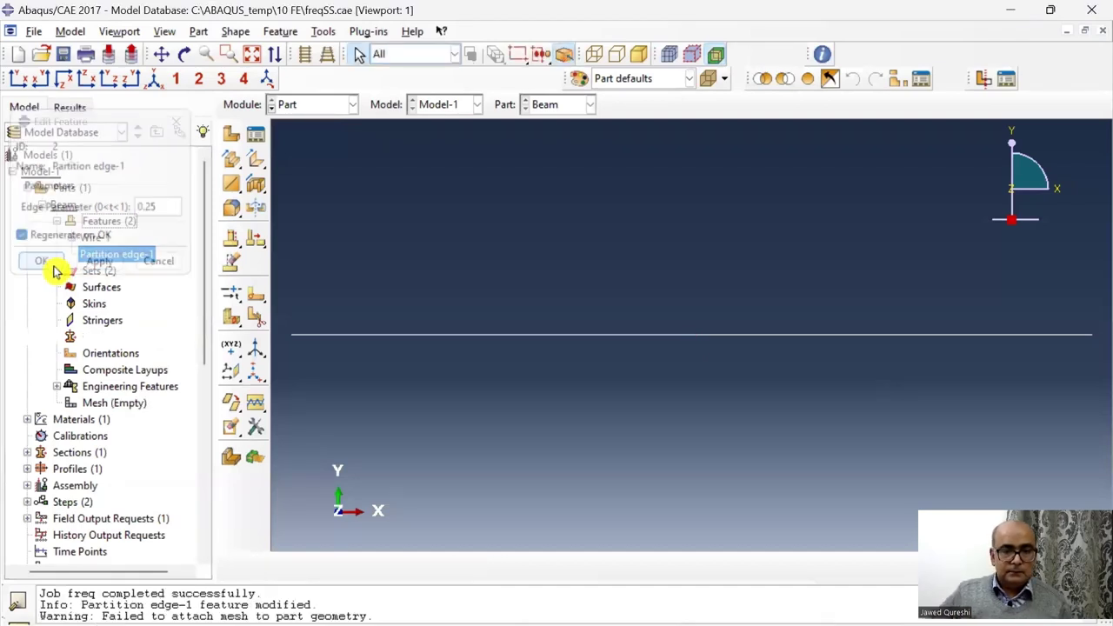
pyautogui.click(143, 262)
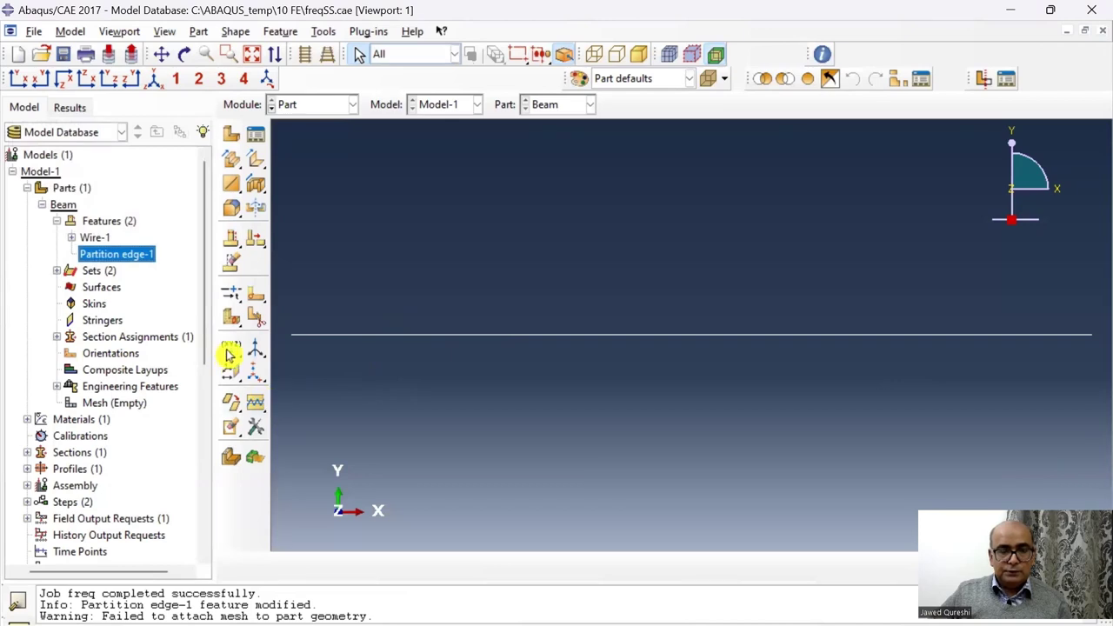
# - Inspect the assembly's mass inertia definition and close it unchanged
pyautogui.moveTo(206, 347); pyautogui.dragTo(205, 454)
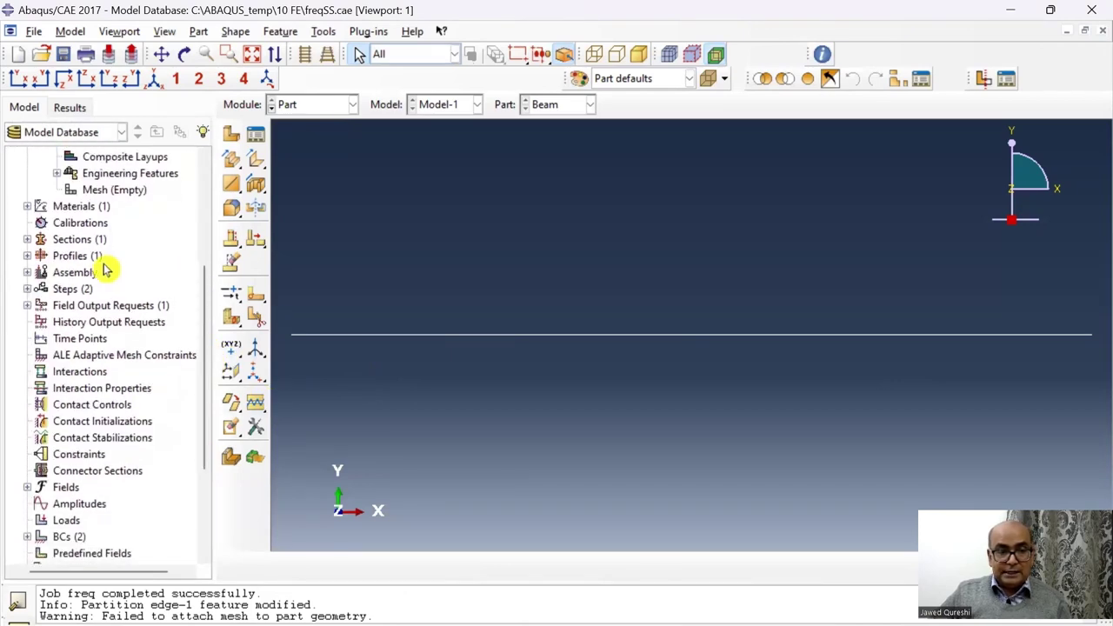
pyautogui.click(27, 273)
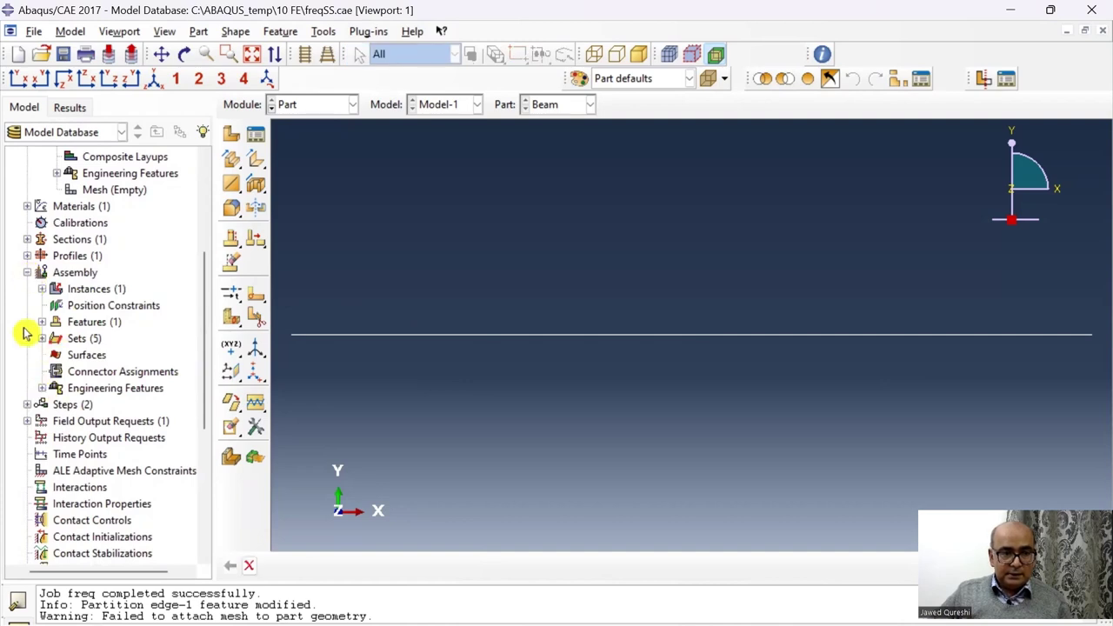
pyautogui.click(42, 388)
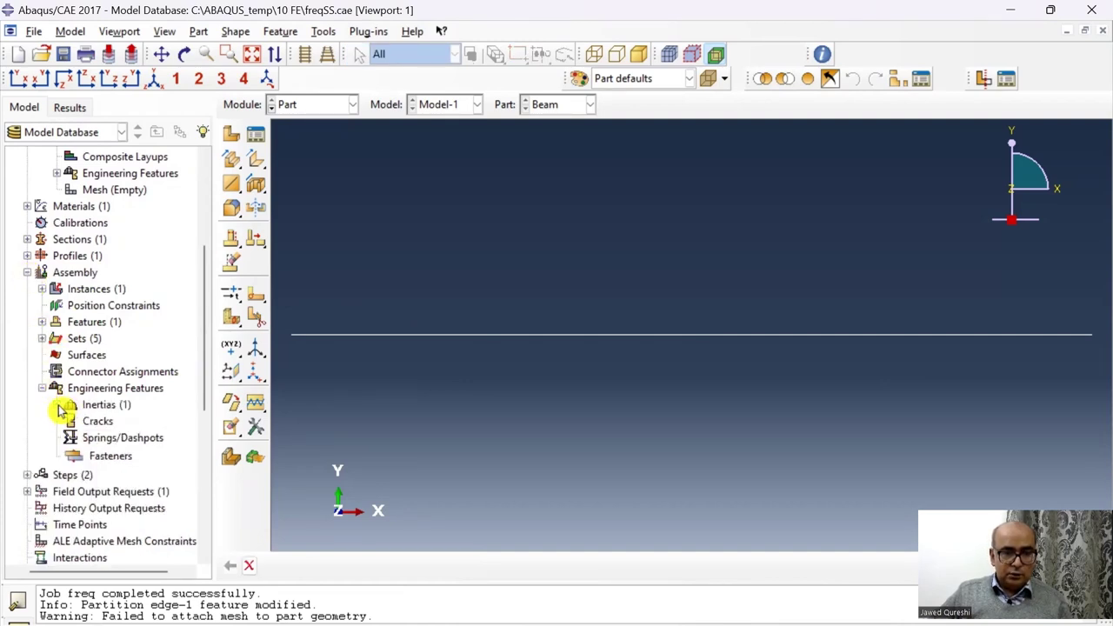
pyautogui.click(57, 405)
pyautogui.click(92, 422)
pyautogui.doubleClick(94, 426)
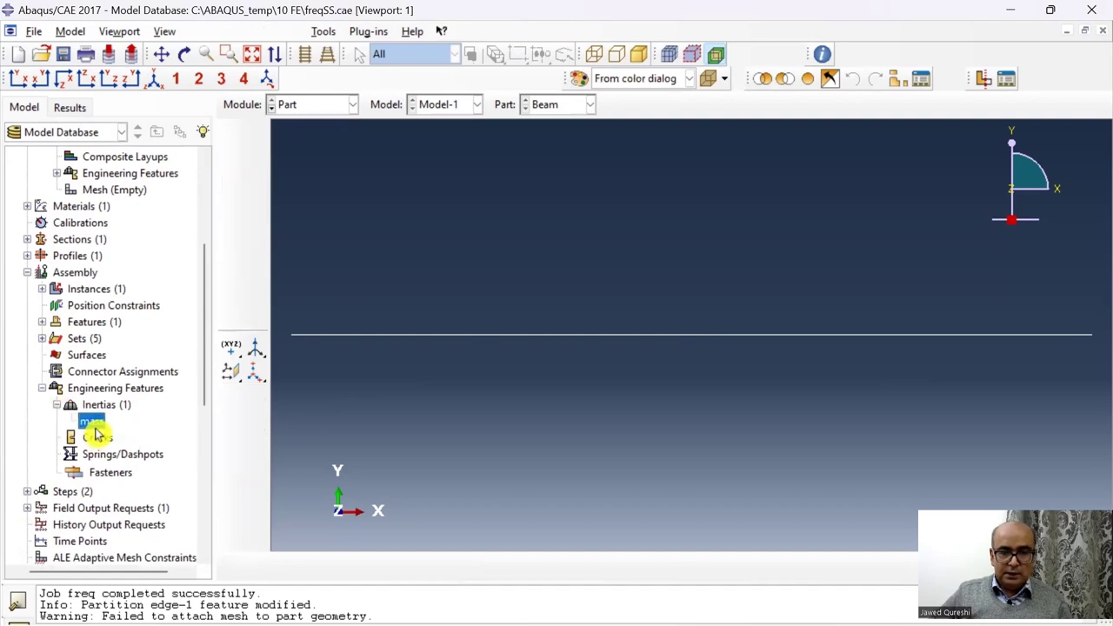
pyautogui.click(335, 98)
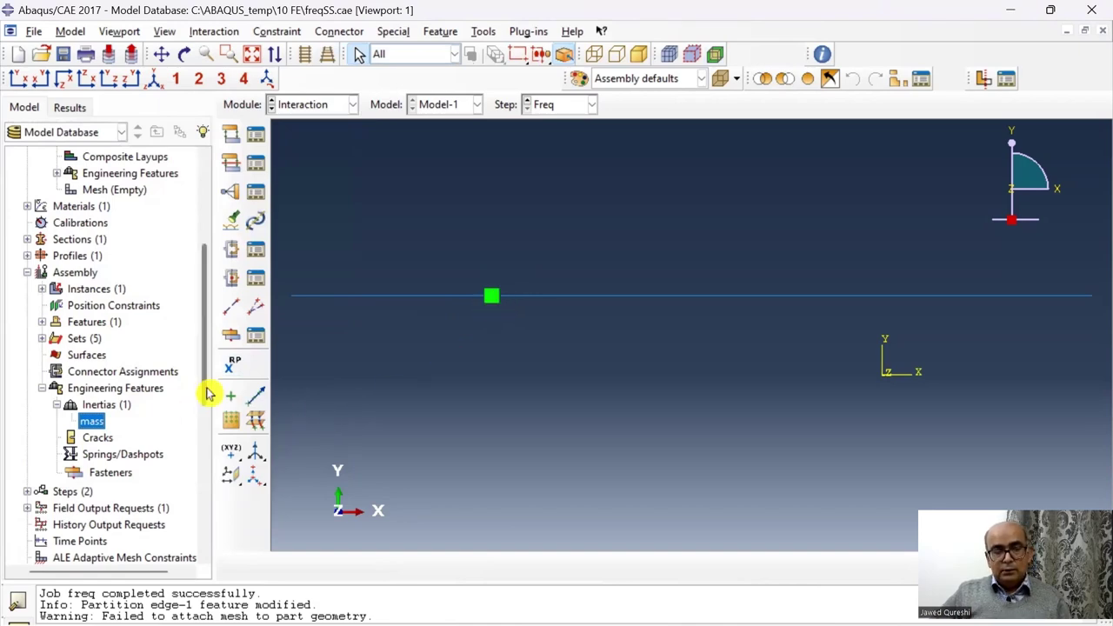
# - Switch to the Mesh module
pyautogui.moveTo(207, 394); pyautogui.dragTo(211, 495)
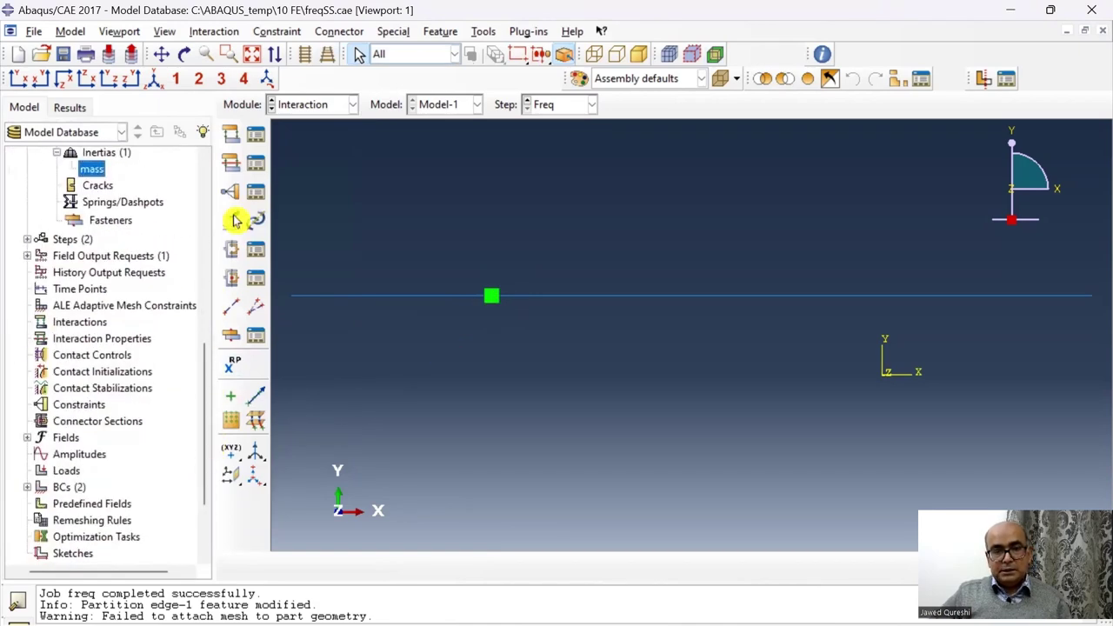
pyautogui.click(352, 108)
pyautogui.click(336, 223)
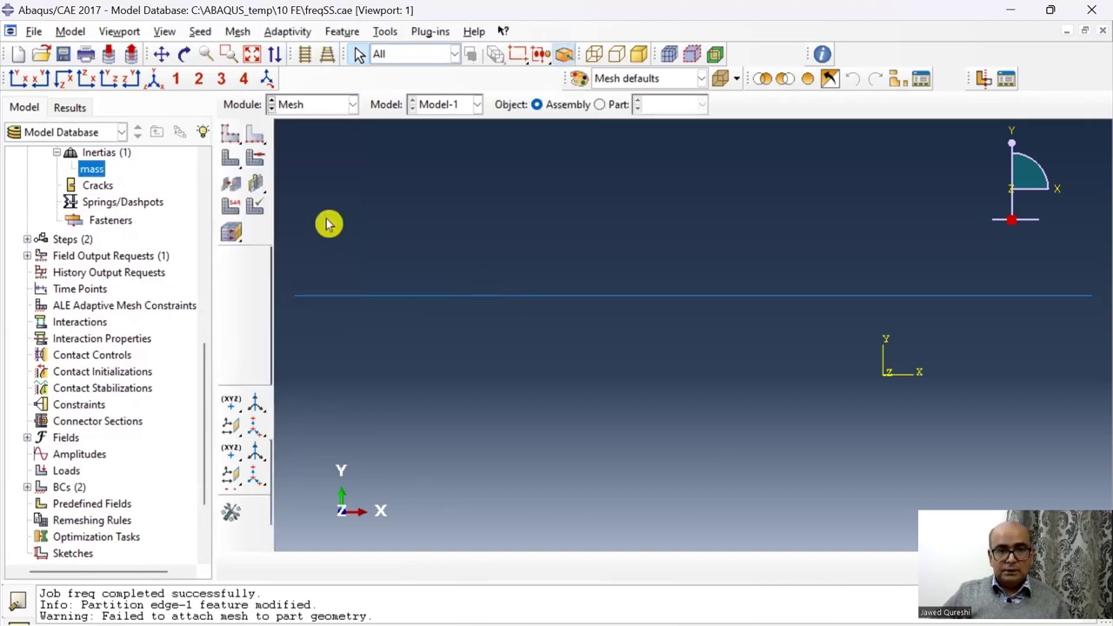
# - Remesh the Beam part after dismissing the dependent-instance error
pyautogui.click(231, 158)
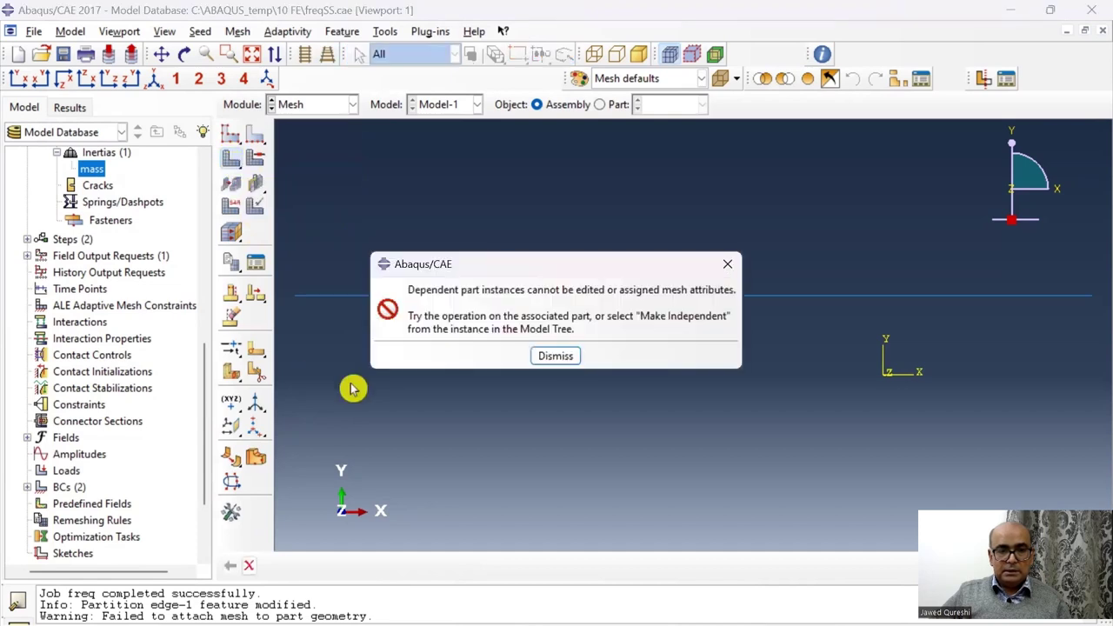
pyautogui.click(547, 355)
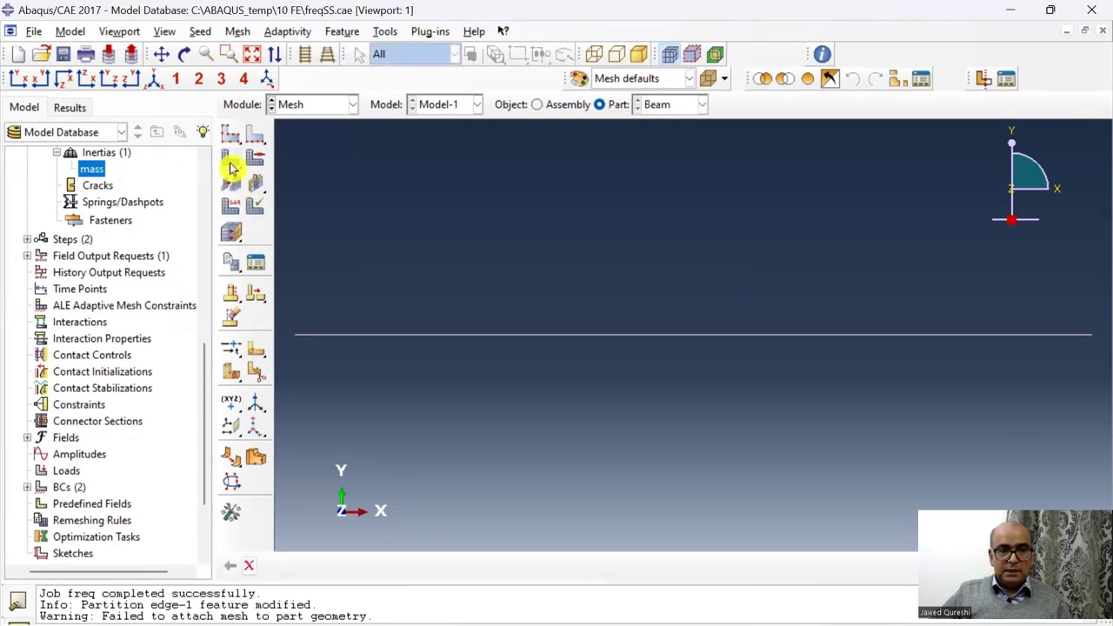
pyautogui.click(231, 162)
pyautogui.click(376, 565)
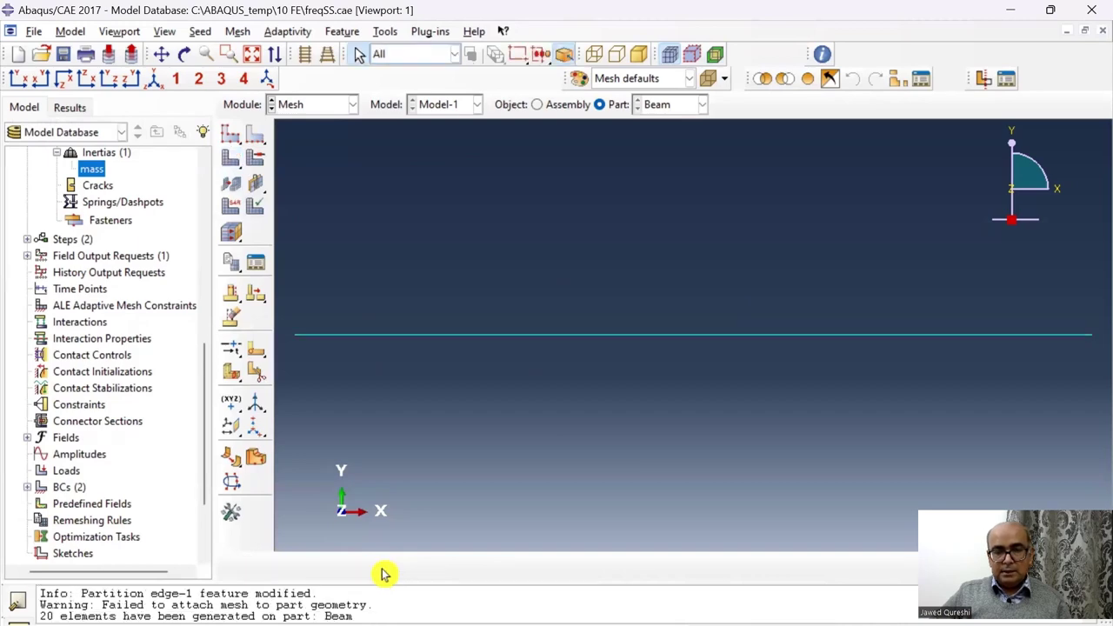
# - Resubmit the freq job, overwriting the previous results
pyautogui.scroll(-2, 76, 513)
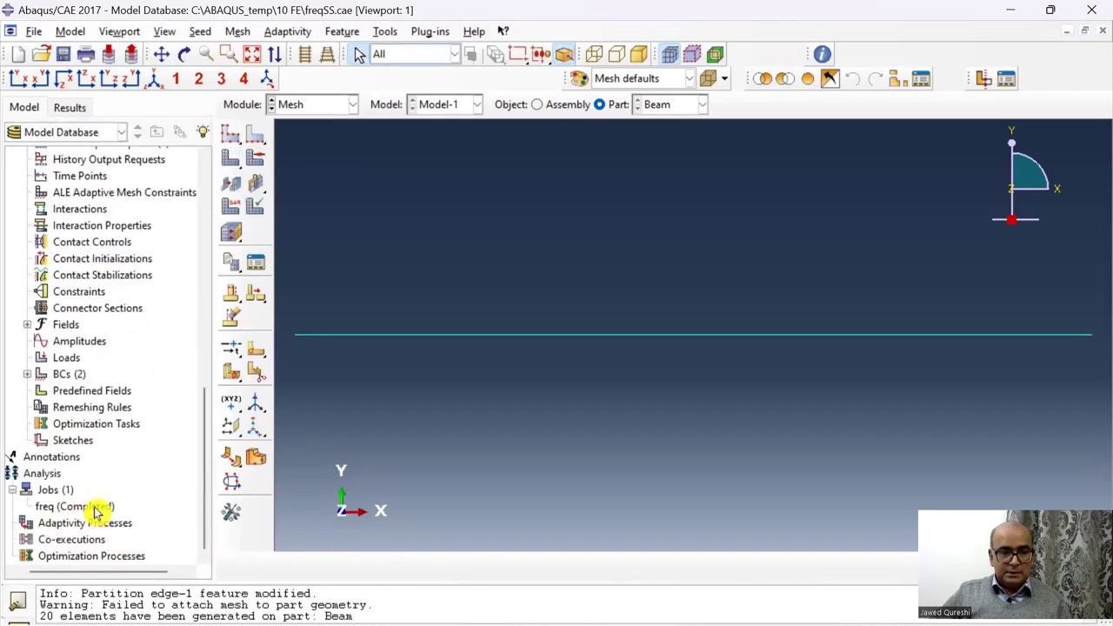
pyautogui.click(94, 508)
pyautogui.rightClick(94, 507)
pyautogui.click(181, 527)
pyautogui.click(54, 258)
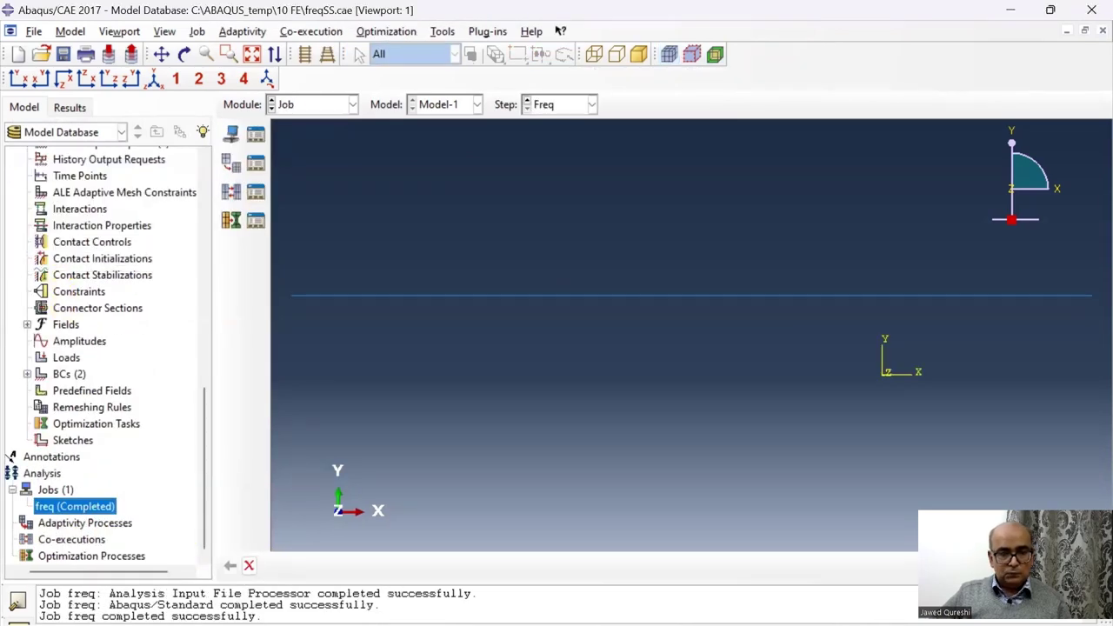
pyautogui.rightClick(93, 506)
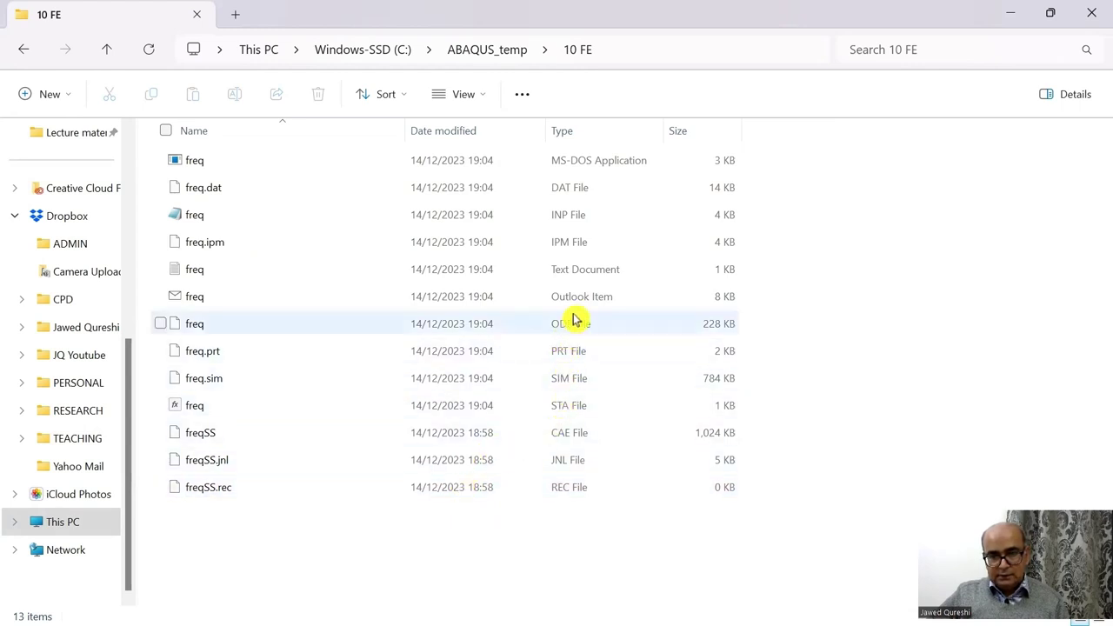
# - Open the freq.dat results file in Notepad
pyautogui.click(497, 194)
pyautogui.doubleClick(497, 195)
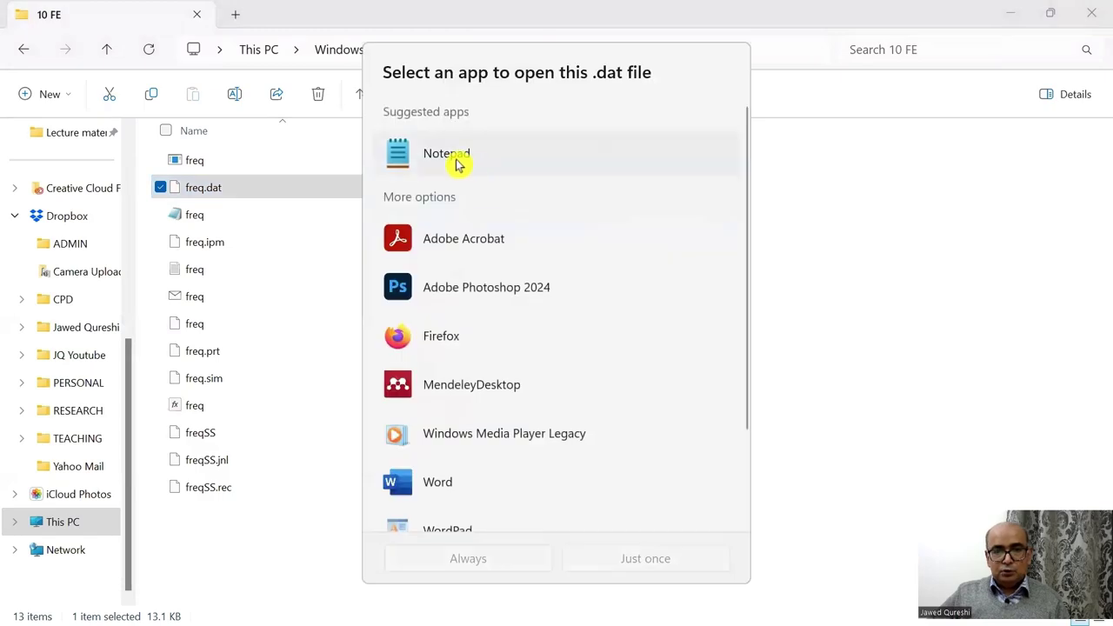
pyautogui.doubleClick(458, 165)
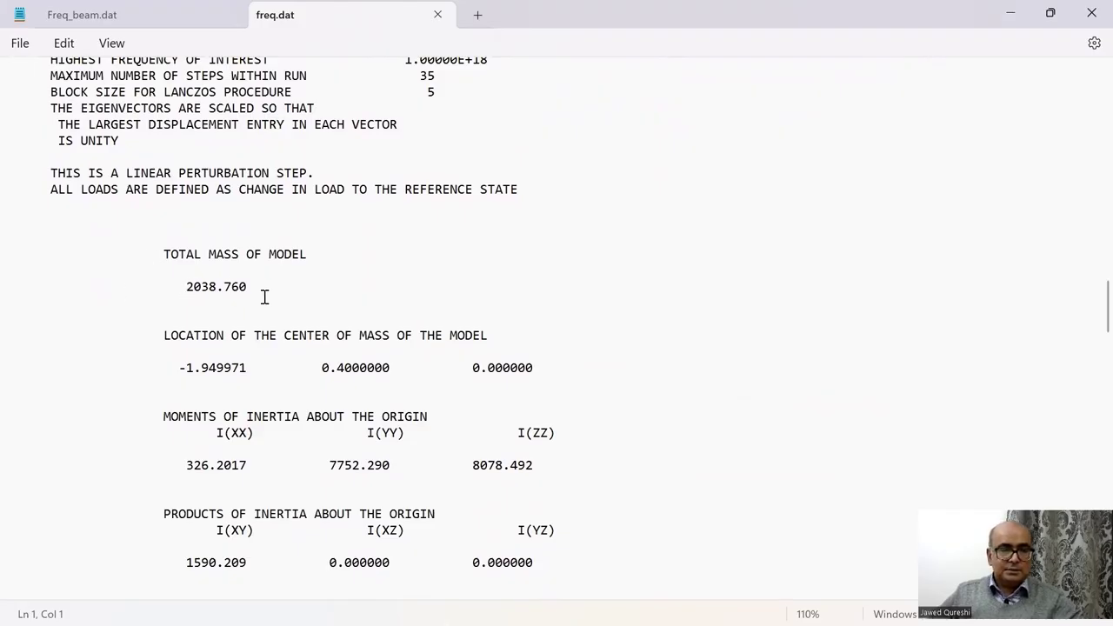
# - In freq.dat's eigenvalue output, highlight mode 2's 62.450 rad/time and 9.9392 cycles/time frequencies
pyautogui.scroll(-20, 479, 300)
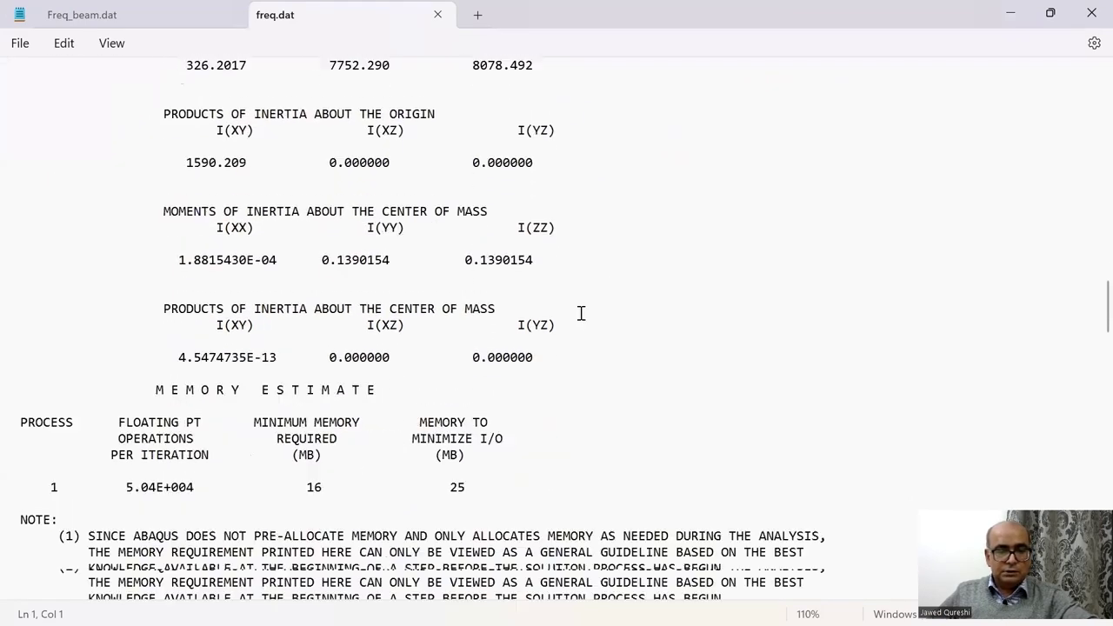
pyautogui.moveTo(239, 350); pyautogui.dragTo(280, 352)
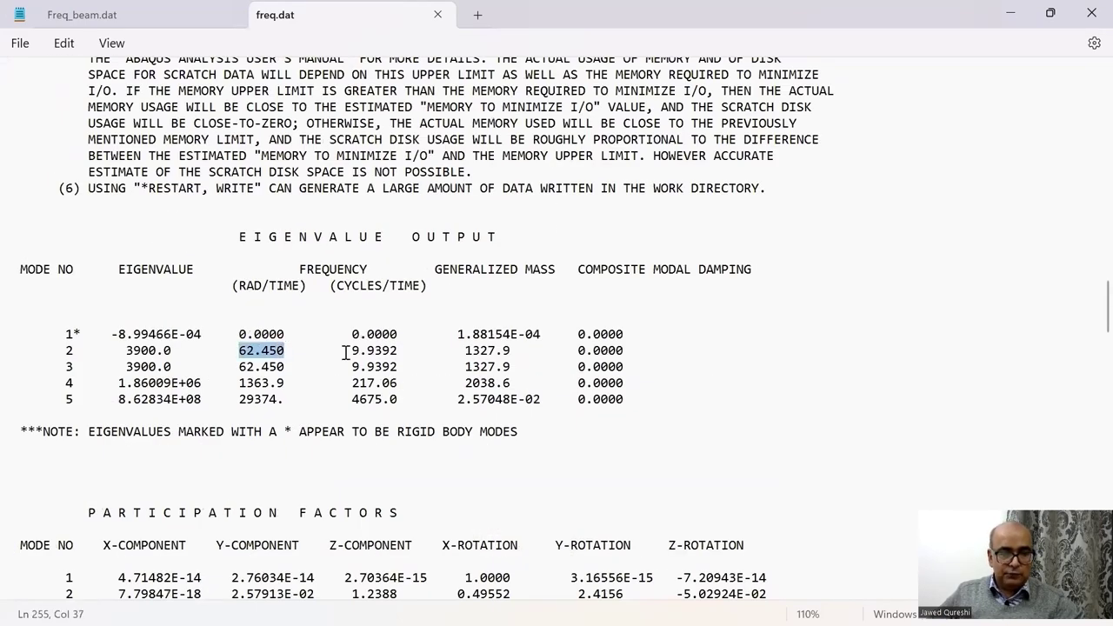
pyautogui.moveTo(352, 350); pyautogui.dragTo(397, 350)
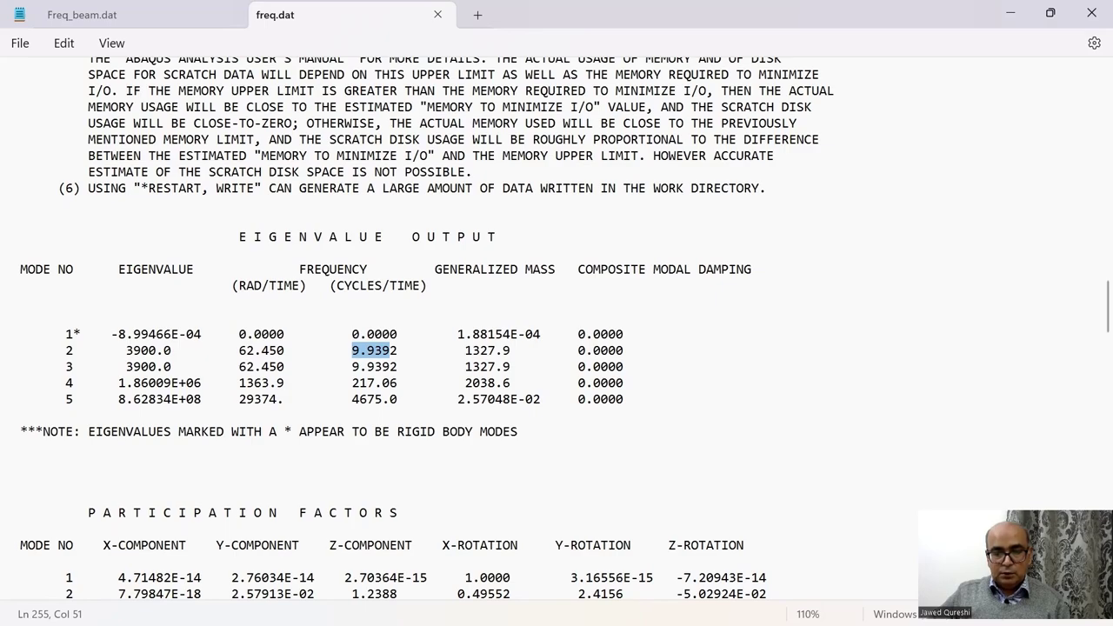
pyautogui.click(1010, 13)
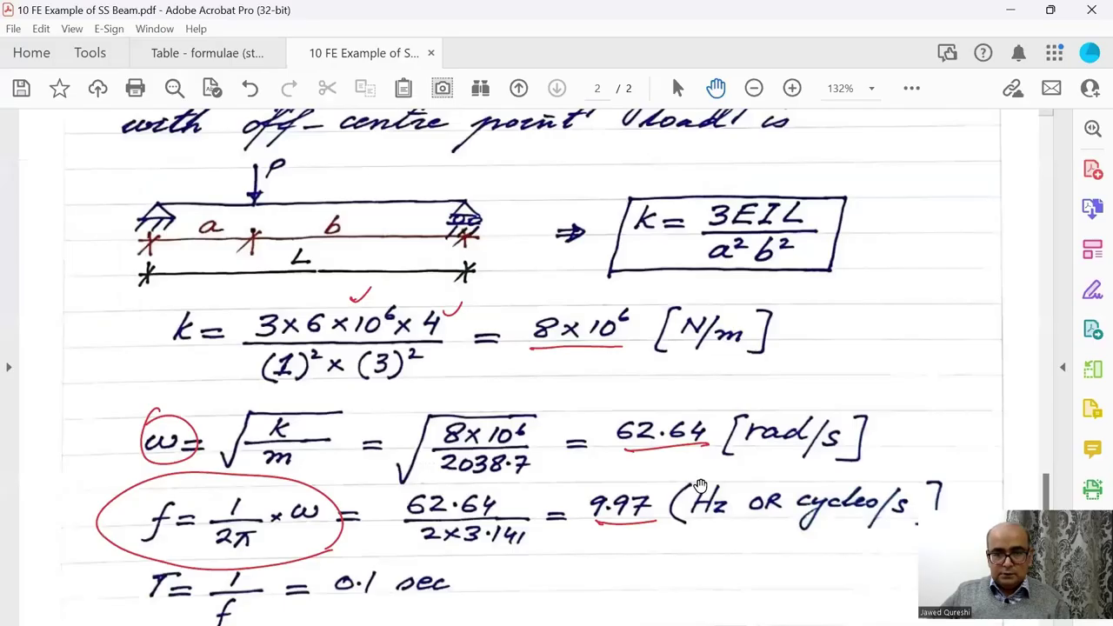